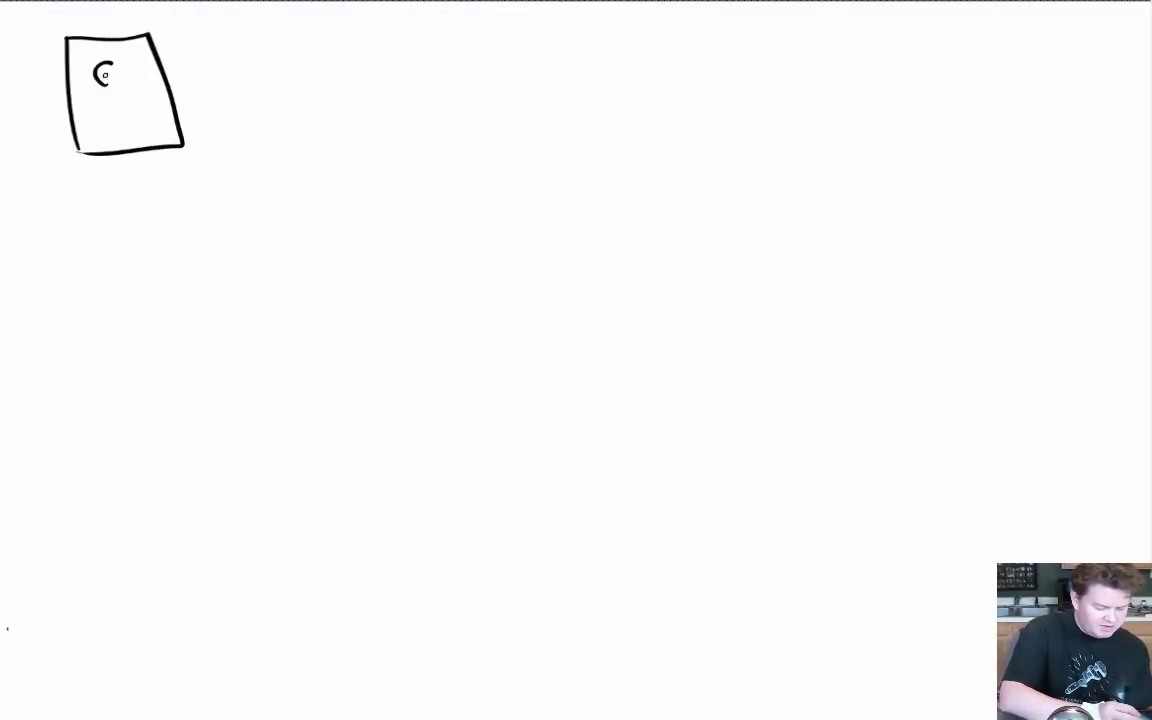
Step: Sketch a row of four boxes lettered R, C, Do and WWI, with looped scribbles at the bottom of the first three
mouse_move(86, 146)
left_mouse_down()
mouse_move(98, 116)
mouse_move(150, 126)
left_mouse_up()
mouse_move(195, 33)
left_mouse_down()
mouse_move(213, 157)
mouse_move(330, 143)
mouse_move(210, 158)
left_mouse_up()
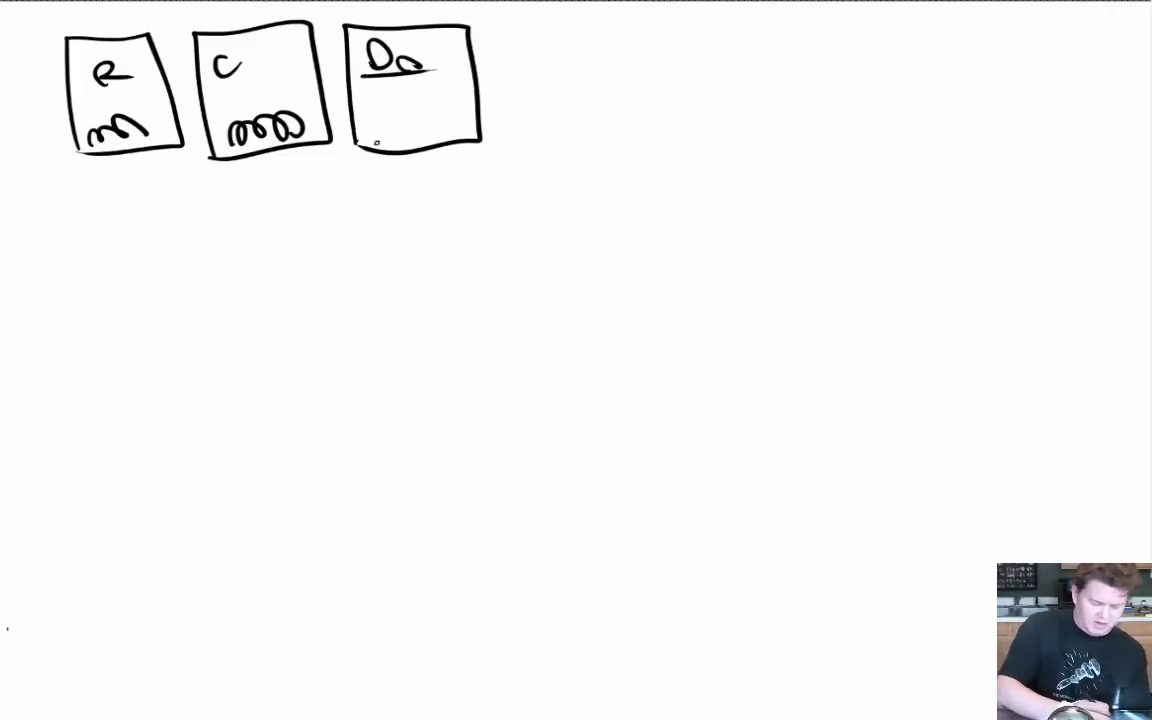
mouse_move(377, 143)
left_mouse_down()
mouse_move(455, 128)
mouse_move(622, 33)
mouse_move(530, 165)
left_mouse_up()
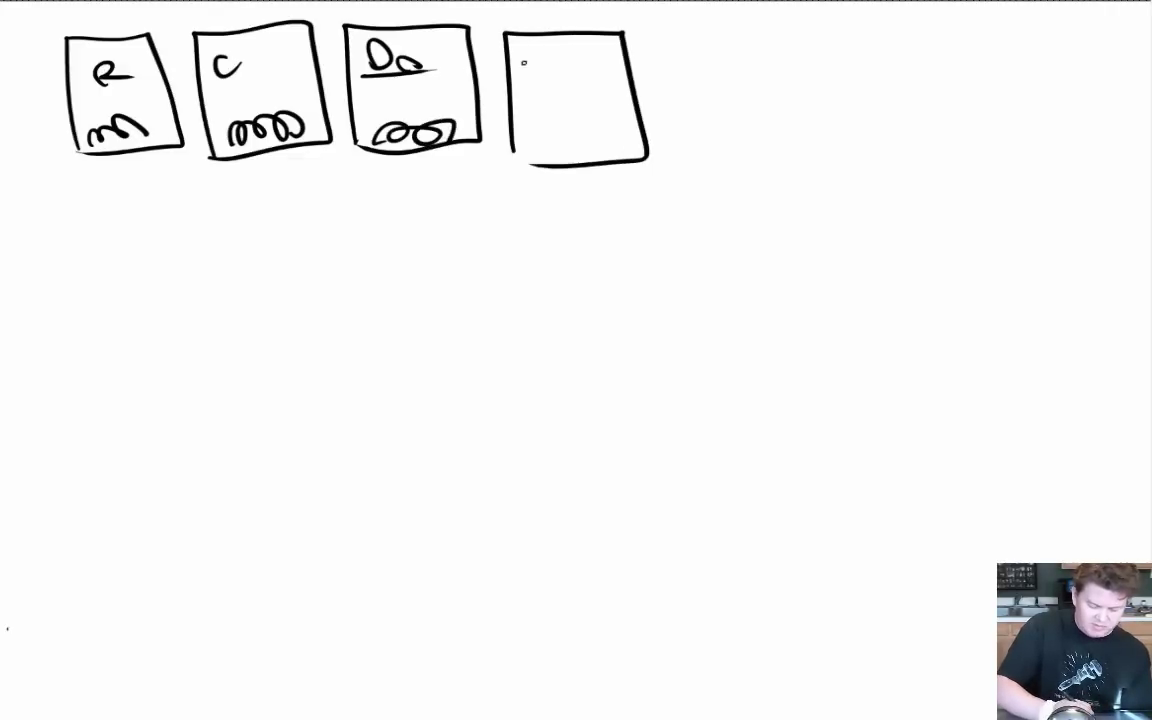
mouse_move(528, 46)
left_mouse_down()
mouse_move(590, 48)
mouse_move(601, 76)
left_mouse_up()
left_click(601, 76)
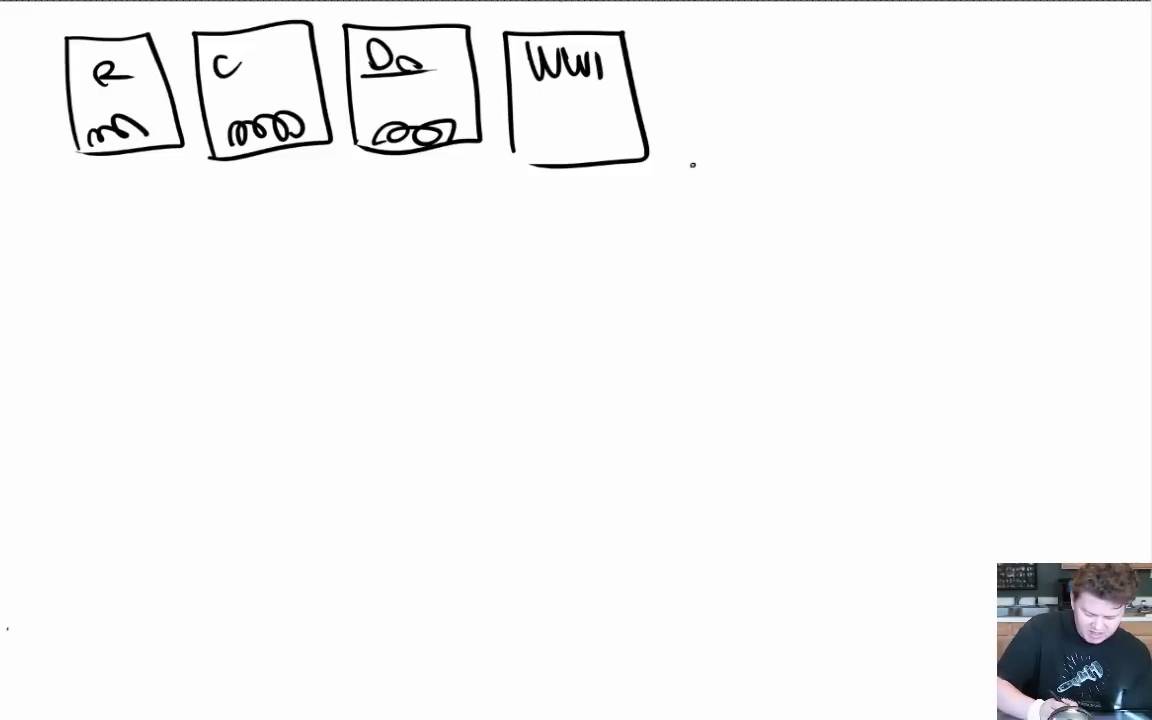
Step: Add a wider fifth box at the end of the row, containing a circled S and the lettering UND. AB
mouse_move(692, 164)
left_mouse_down()
mouse_move(753, 39)
mouse_move(859, 175)
mouse_move(690, 172)
left_mouse_up()
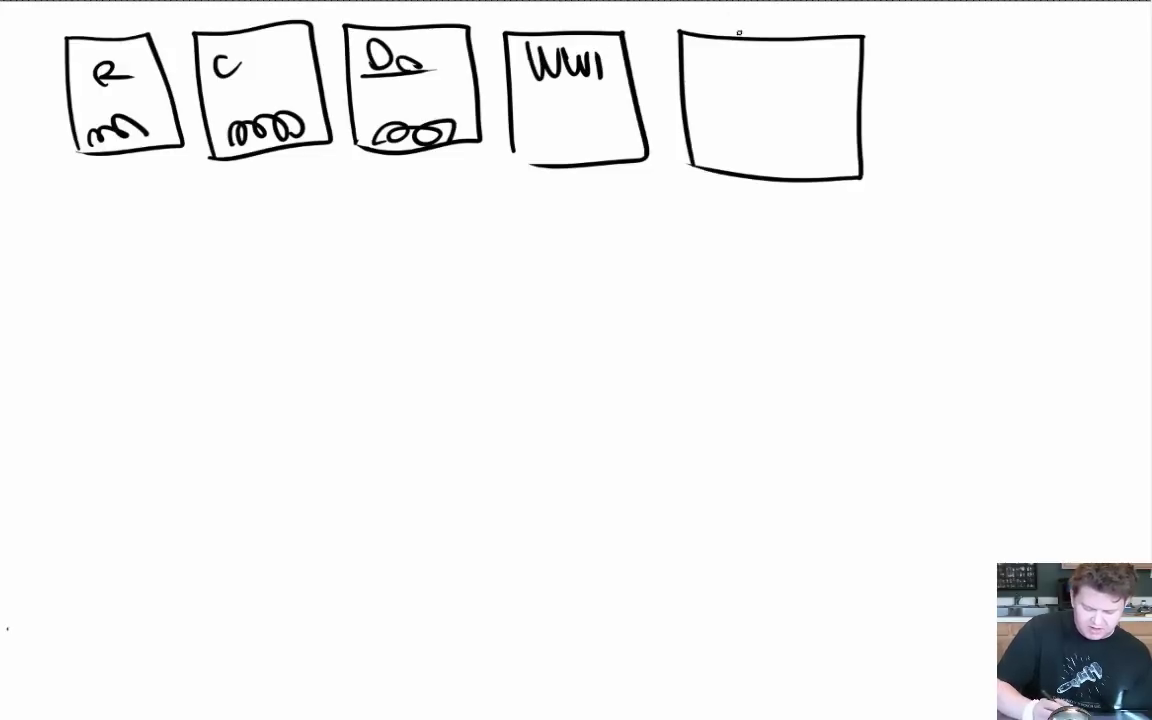
mouse_move(709, 57)
left_mouse_down()
mouse_move(698, 82)
mouse_move(683, 86)
mouse_move(676, 68)
left_mouse_up()
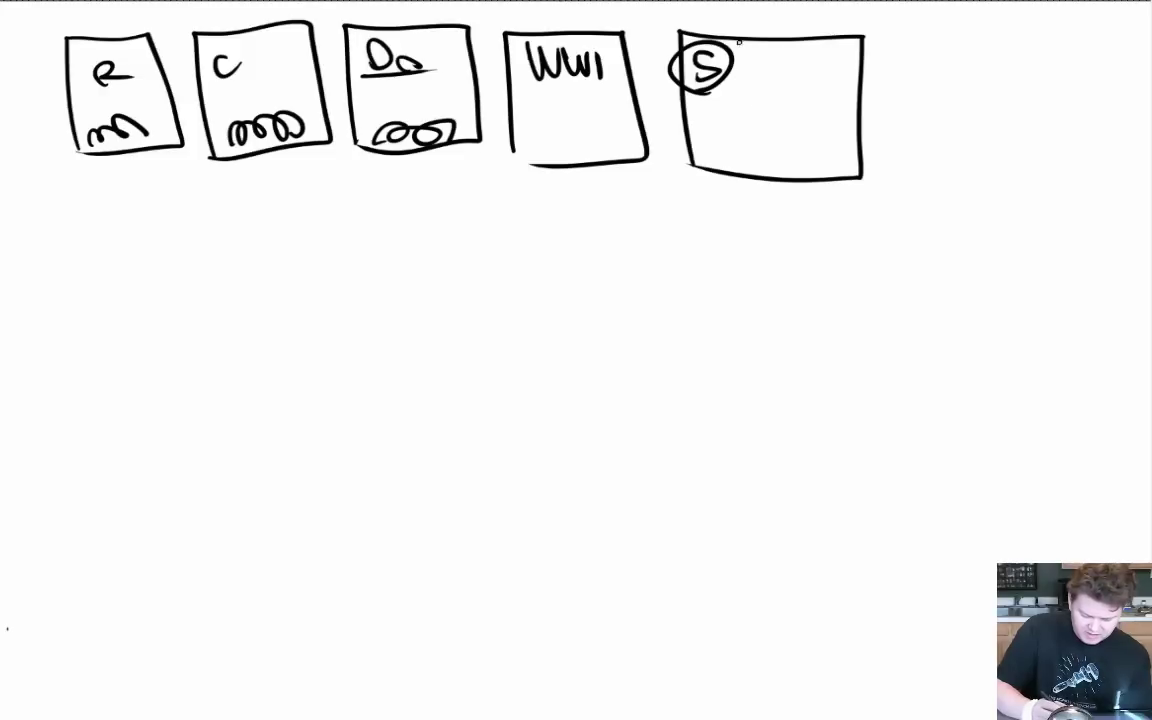
left_click_drag(730, 90, 763, 89)
left_click_drag(768, 90, 770, 114)
left_click(798, 103)
mouse_move(729, 152)
left_mouse_down()
mouse_move(728, 130)
mouse_move(748, 128)
mouse_move(738, 141)
mouse_move(748, 158)
mouse_move(757, 127)
left_mouse_up()
left_click_drag(757, 127, 759, 153)
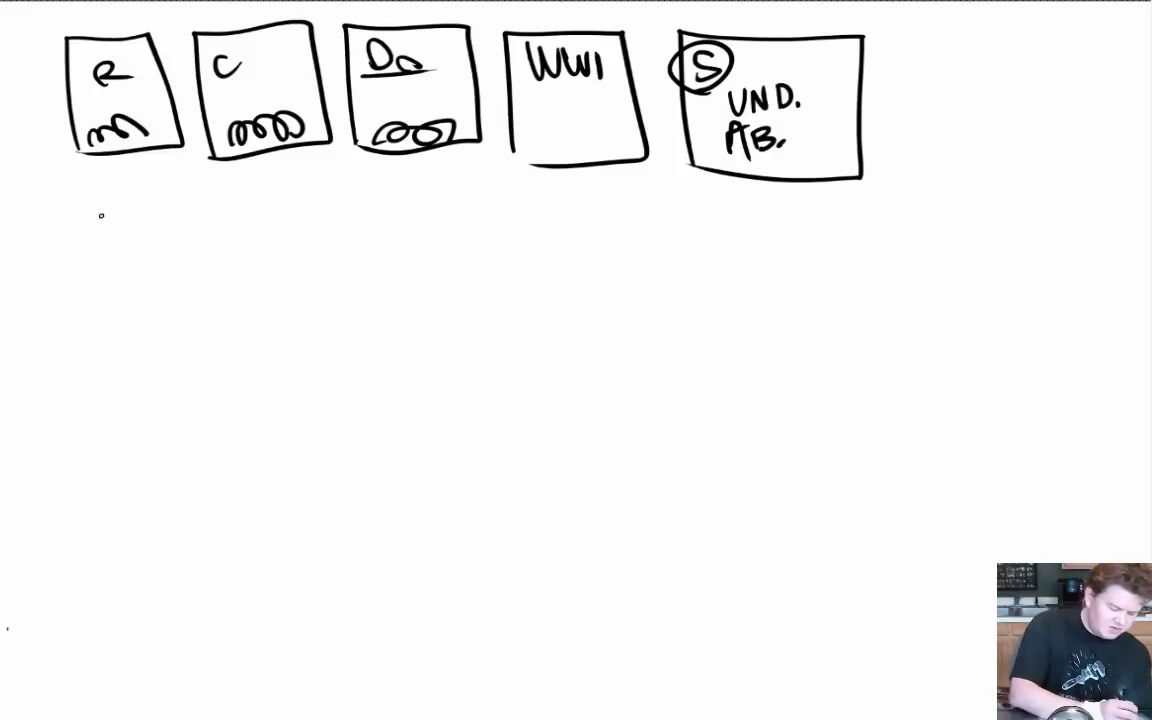
Step: Draw a smiling face with ears and shoulders beneath the R box, and a curved arrow leading from the box to the face
mouse_move(100, 222)
left_mouse_down()
mouse_move(123, 170)
mouse_move(103, 249)
mouse_move(93, 240)
mouse_move(192, 207)
mouse_move(147, 223)
mouse_move(127, 247)
left_mouse_up()
mouse_move(116, 211)
left_mouse_down()
mouse_move(158, 215)
mouse_move(97, 240)
left_mouse_up()
left_click_drag(178, 206, 180, 228)
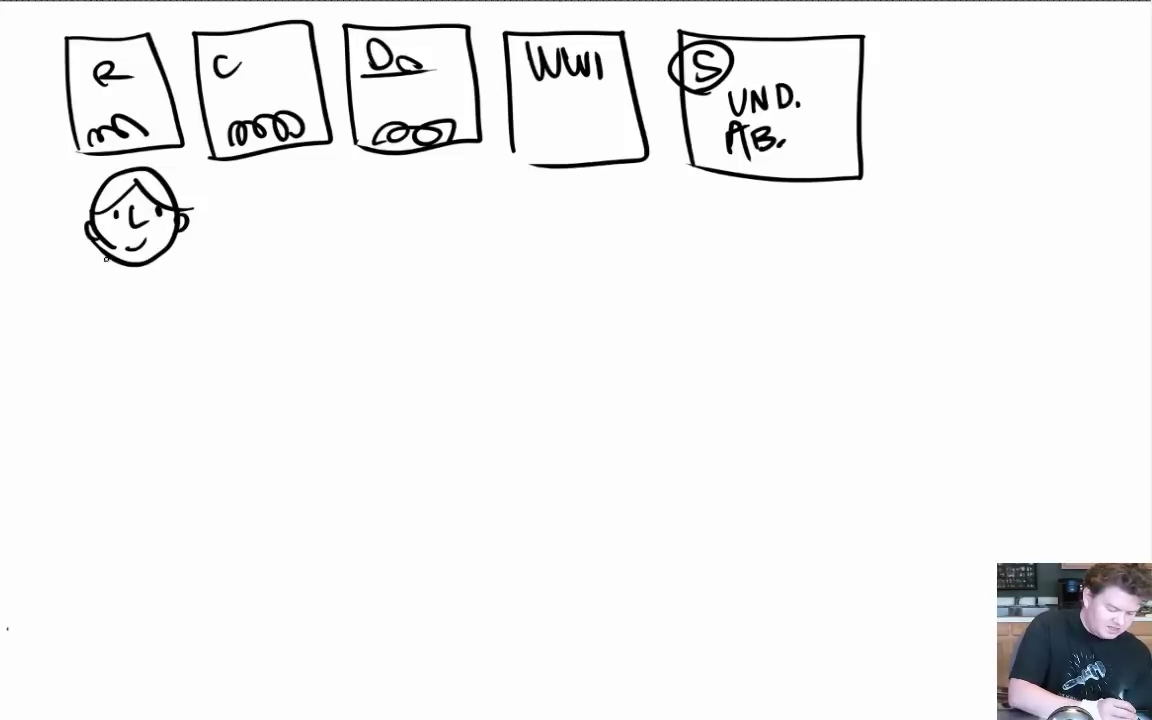
mouse_move(106, 258)
left_mouse_down()
mouse_move(138, 282)
mouse_move(168, 282)
left_mouse_up()
left_click_drag(162, 284, 70, 277)
left_click_drag(84, 277, 204, 285)
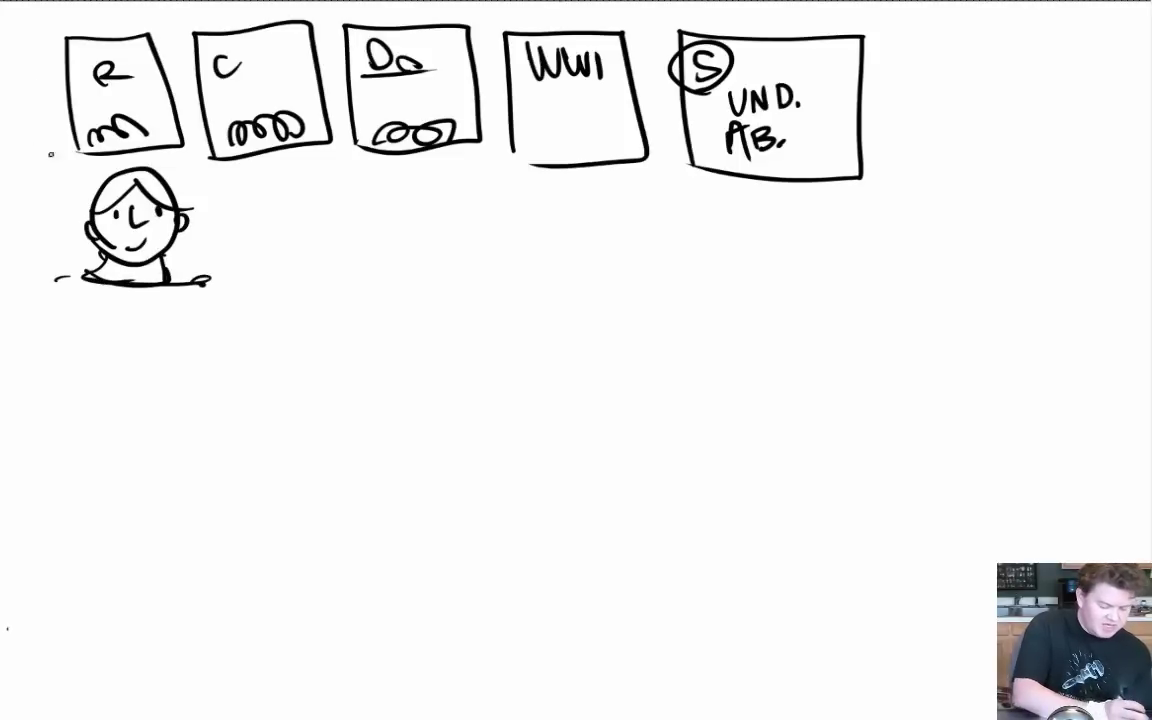
mouse_move(58, 135)
left_mouse_down()
mouse_move(34, 185)
mouse_move(80, 236)
mouse_move(62, 210)
left_mouse_up()
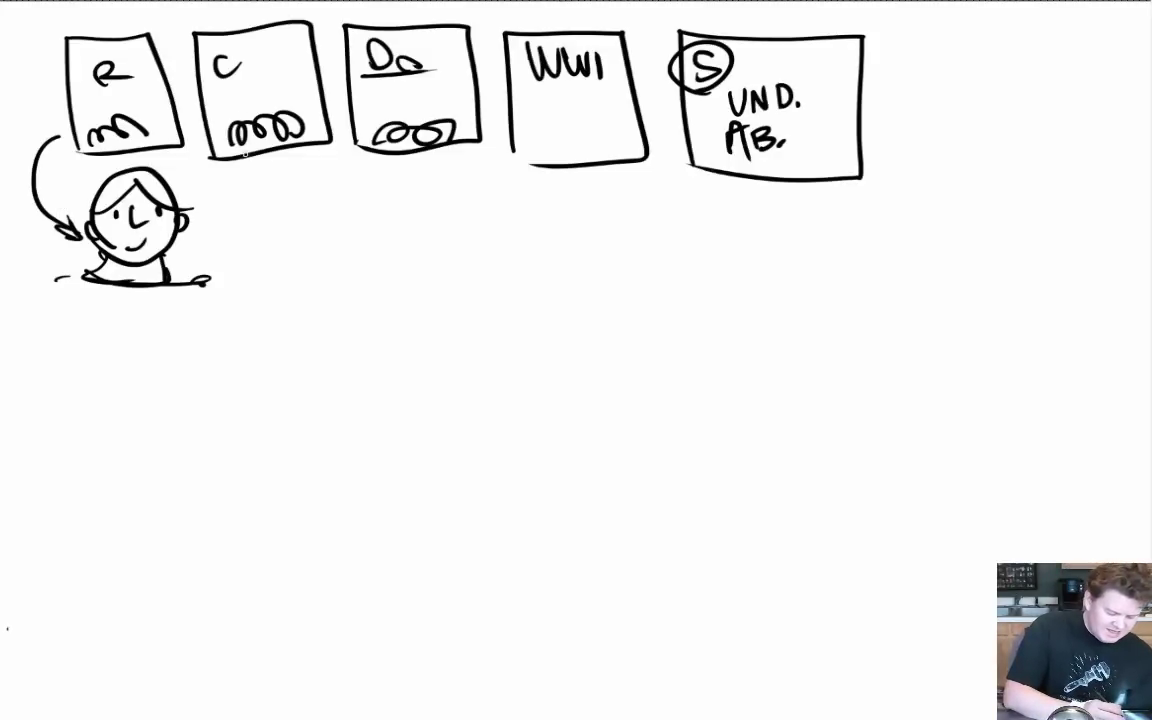
Step: Draw two short downward arrows from the C box to two small faces, one with shoulder-length hair and one with a beard
left_click_drag(243, 155, 243, 184)
left_click_drag(236, 172, 250, 172)
mouse_move(243, 241)
left_mouse_down()
mouse_move(237, 215)
mouse_move(262, 200)
mouse_move(266, 226)
mouse_move(241, 245)
mouse_move(262, 205)
mouse_move(256, 236)
mouse_move(262, 206)
mouse_move(270, 220)
mouse_move(223, 247)
mouse_move(258, 224)
mouse_move(248, 210)
left_mouse_up()
mouse_move(330, 182)
left_mouse_down()
mouse_move(305, 220)
mouse_move(330, 180)
mouse_move(294, 200)
mouse_move(316, 182)
mouse_move(296, 194)
mouse_move(288, 168)
mouse_move(302, 180)
mouse_move(298, 170)
left_mouse_up()
left_click_drag(291, 160, 306, 160)
left_click_drag(252, 208, 256, 214)
Step: Add a third small figure with an outstretched hand beneath the two faces and enclose the group in a rounded outline
left_click_drag(315, 240, 312, 242)
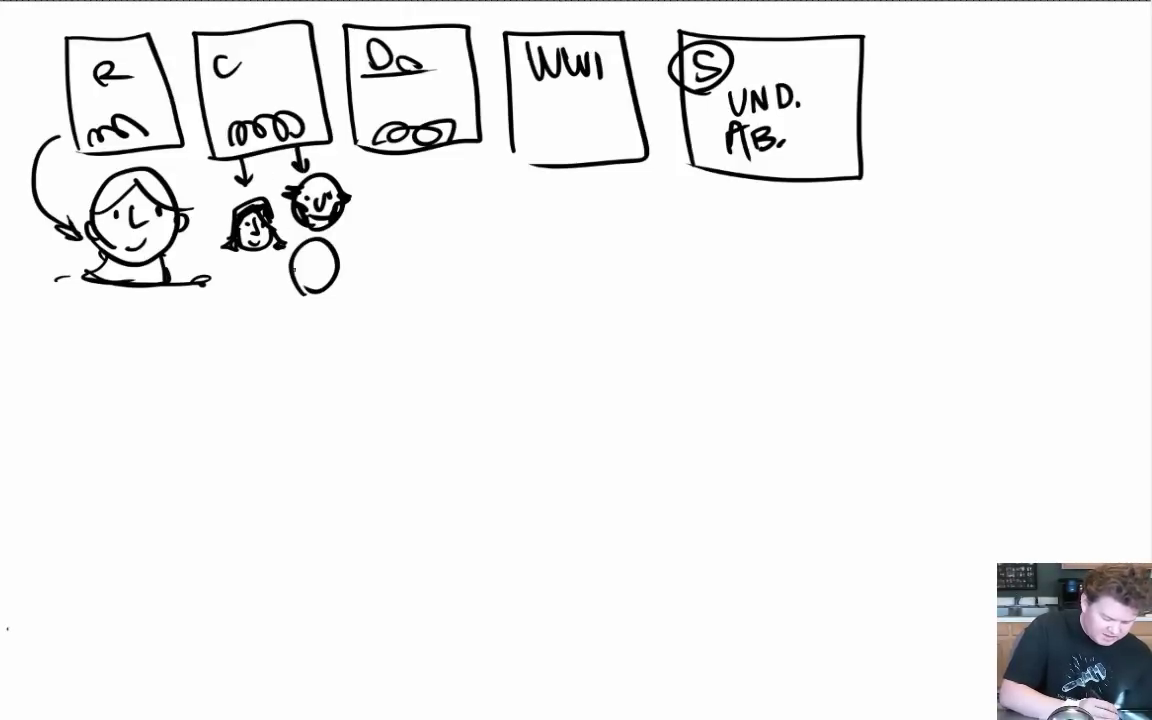
mouse_move(292, 292)
left_mouse_down()
mouse_move(284, 318)
mouse_move(328, 300)
mouse_move(318, 286)
mouse_move(300, 290)
mouse_move(331, 256)
mouse_move(303, 265)
mouse_move(321, 271)
left_mouse_up()
left_click_drag(308, 285, 322, 278)
left_click_drag(235, 278, 268, 300)
mouse_move(226, 186)
left_mouse_down()
mouse_move(212, 228)
mouse_move(337, 214)
mouse_move(238, 162)
left_mouse_up()
Step: Draw a downward arrow from the Do box and two oval faces with hair beneath it
left_click_drag(423, 150, 423, 188)
left_click_drag(412, 172, 433, 172)
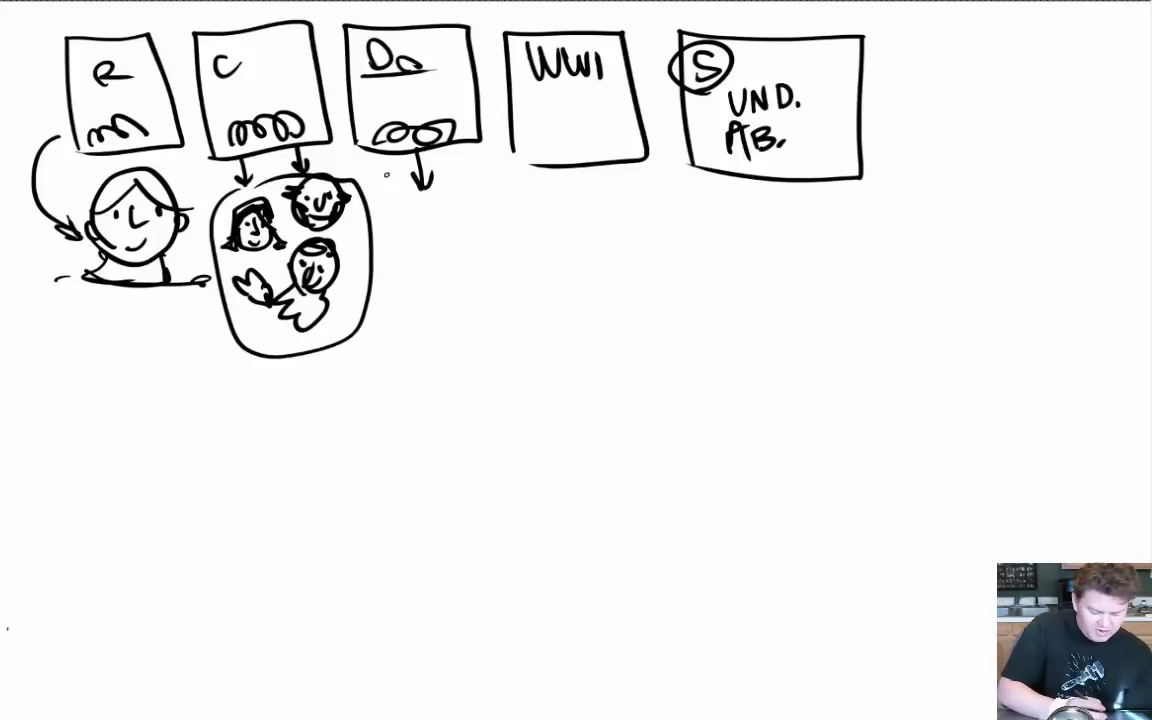
left_click_drag(398, 226, 458, 240)
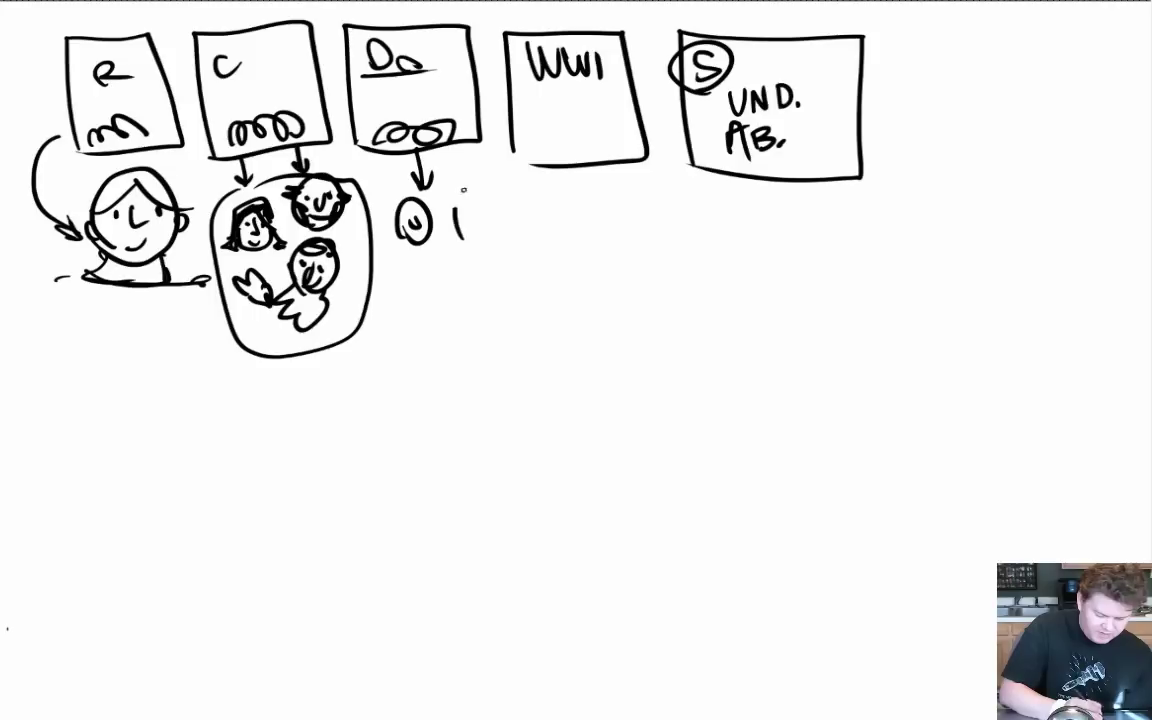
left_click_drag(463, 194, 458, 236)
mouse_move(464, 213)
left_mouse_down()
mouse_move(494, 208)
mouse_move(484, 207)
left_mouse_up()
left_click_drag(408, 197, 387, 207)
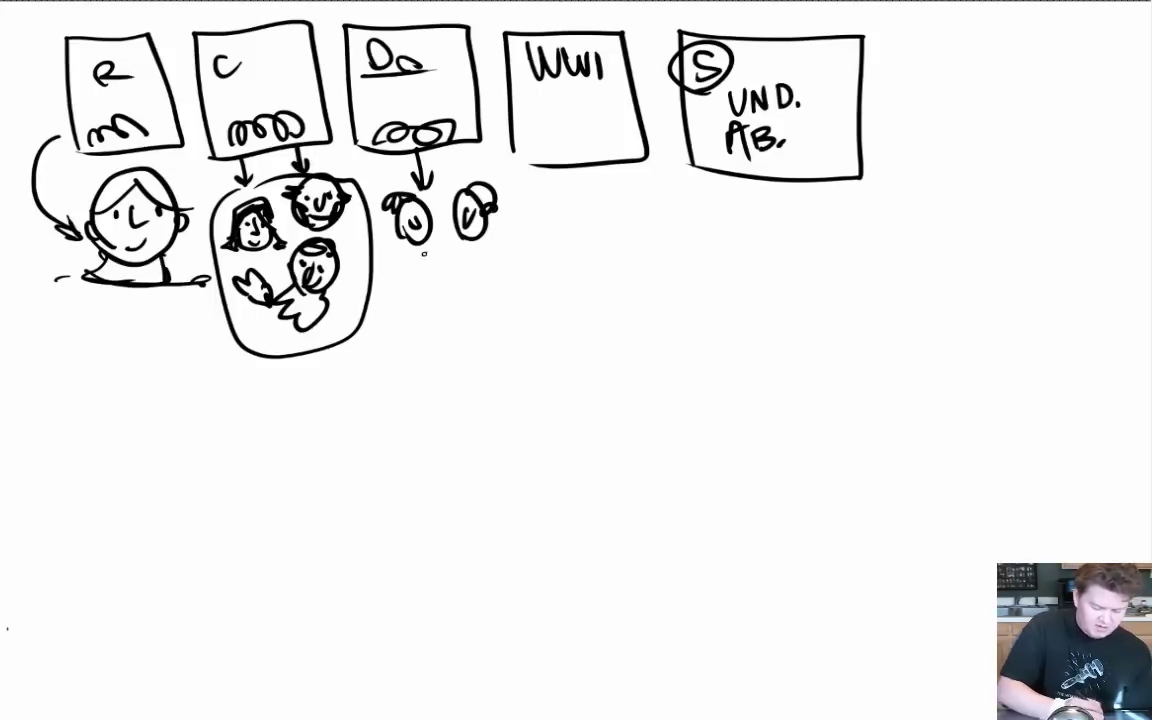
Step: Fill in rows of rounded shapes below the two faces, frame them, and draw a small four-legged animal underneath
left_click_drag(387, 254, 476, 257)
mouse_move(378, 230)
left_mouse_down()
mouse_move(366, 225)
mouse_move(447, 225)
mouse_move(490, 248)
left_mouse_up()
mouse_move(440, 282)
left_mouse_down()
mouse_move(410, 292)
mouse_move(504, 280)
mouse_move(460, 290)
left_mouse_up()
mouse_move(373, 272)
left_mouse_down()
mouse_move(492, 307)
mouse_move(504, 264)
left_mouse_up()
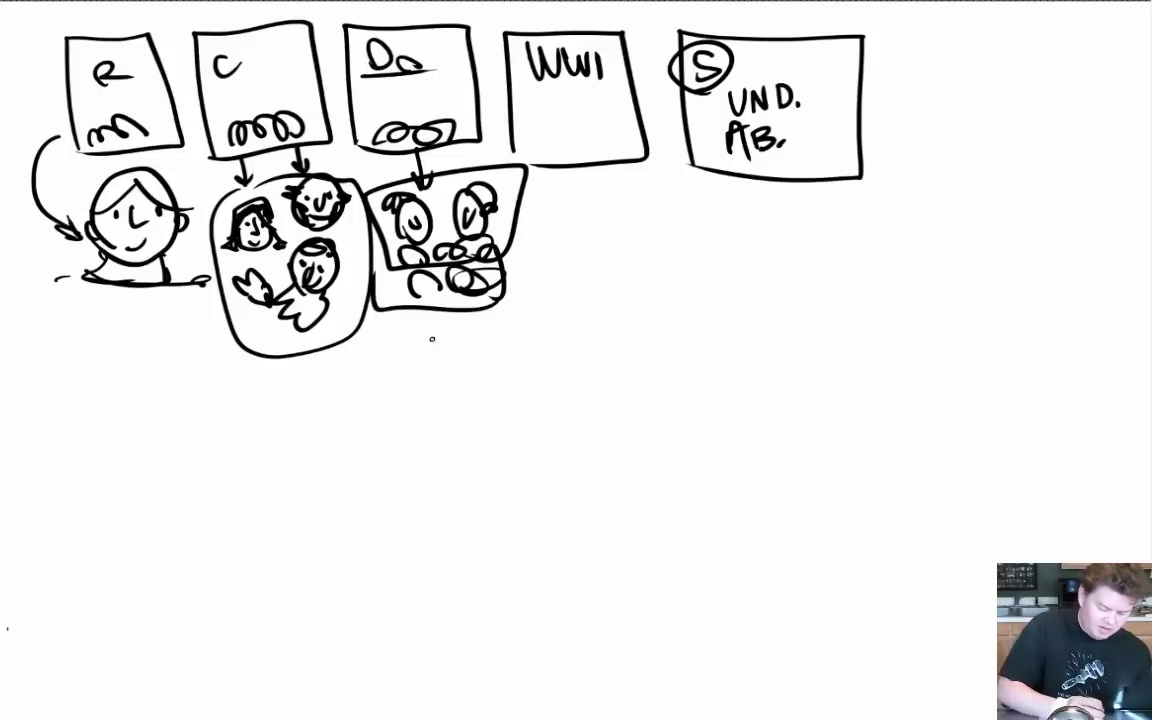
mouse_move(403, 330)
left_mouse_down()
mouse_move(438, 331)
mouse_move(404, 350)
mouse_move(437, 330)
mouse_move(436, 354)
mouse_move(395, 352)
mouse_move(455, 349)
mouse_move(440, 333)
left_mouse_up()
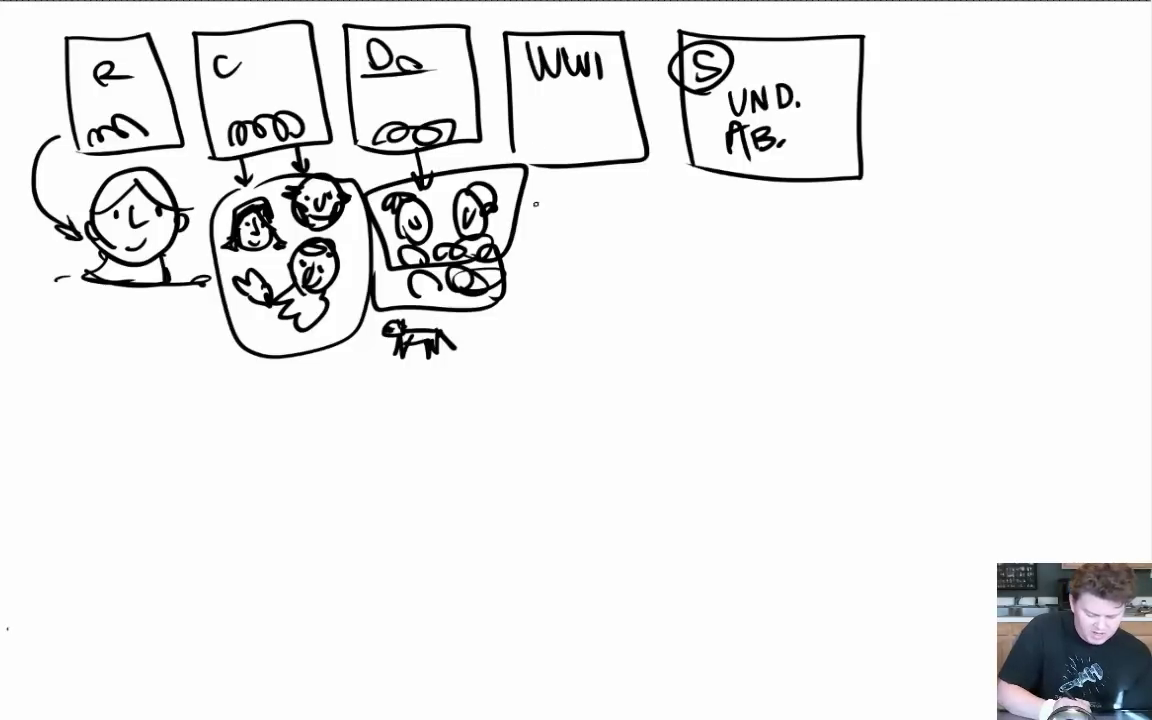
Step: Draw a tall box beneath the WWI box and fill it with circled clusters of scribbled figures
mouse_move(535, 182)
left_mouse_down()
mouse_move(535, 368)
mouse_move(674, 184)
mouse_move(683, 372)
mouse_move(562, 375)
left_mouse_up()
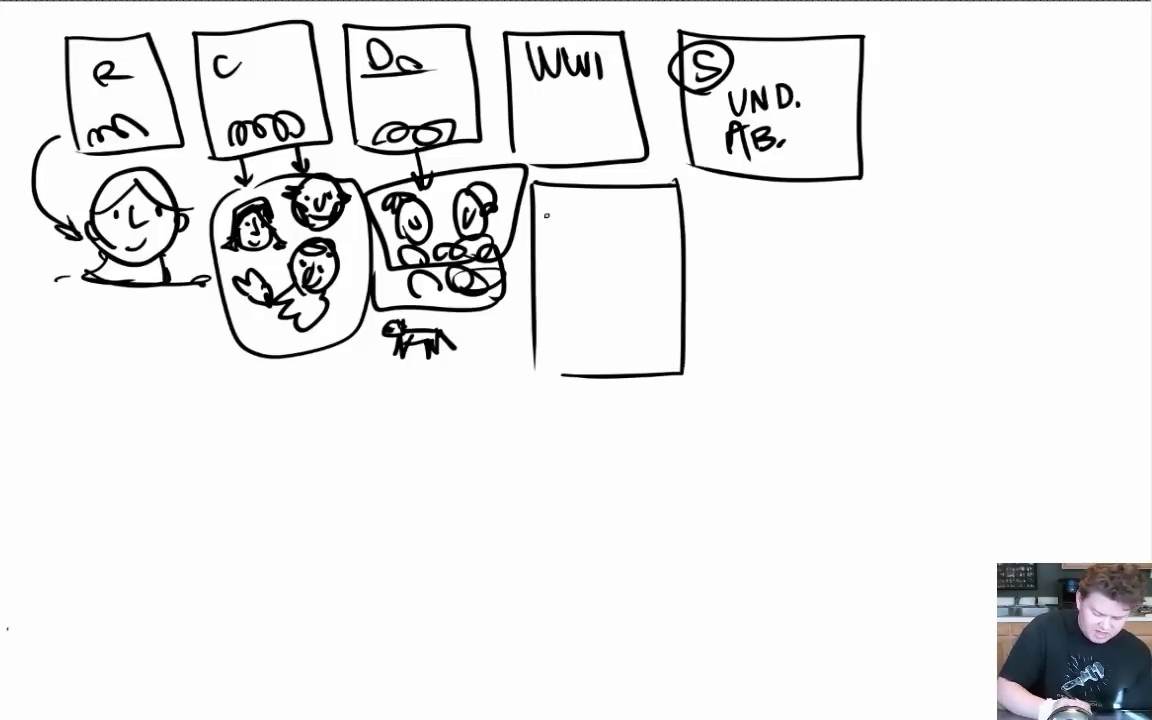
left_click_drag(546, 212, 616, 211)
left_click_drag(624, 214, 661, 224)
mouse_move(549, 238)
left_mouse_down()
mouse_move(561, 256)
mouse_move(593, 255)
left_mouse_up()
mouse_move(534, 238)
left_mouse_down()
mouse_move(597, 259)
mouse_move(538, 238)
left_mouse_up()
mouse_move(548, 194)
left_mouse_down()
mouse_move(606, 240)
mouse_move(548, 196)
left_mouse_up()
mouse_move(606, 262)
left_mouse_down()
mouse_move(624, 289)
mouse_move(606, 258)
left_mouse_up()
mouse_move(618, 261)
left_mouse_down()
mouse_move(621, 285)
mouse_move(655, 266)
mouse_move(662, 282)
left_mouse_up()
mouse_move(562, 288)
left_mouse_down()
mouse_move(552, 318)
mouse_move(615, 292)
left_mouse_up()
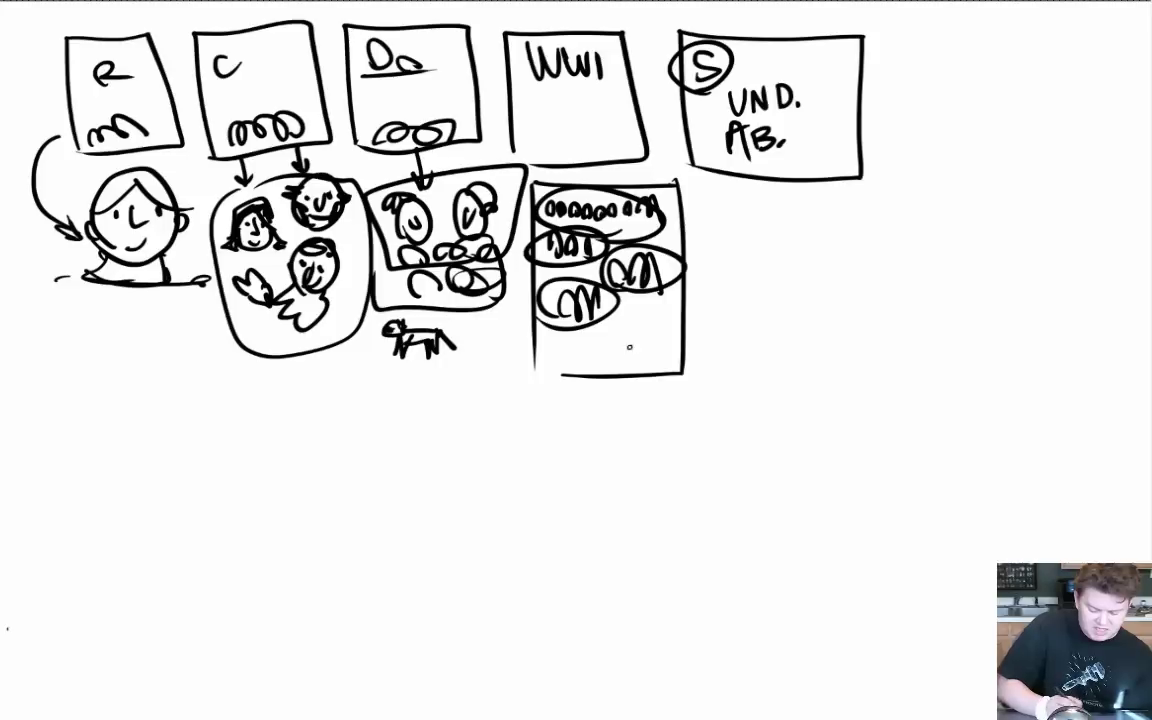
mouse_move(618, 340)
left_mouse_down()
mouse_move(662, 322)
mouse_move(606, 335)
mouse_move(572, 365)
mouse_move(670, 350)
left_mouse_up()
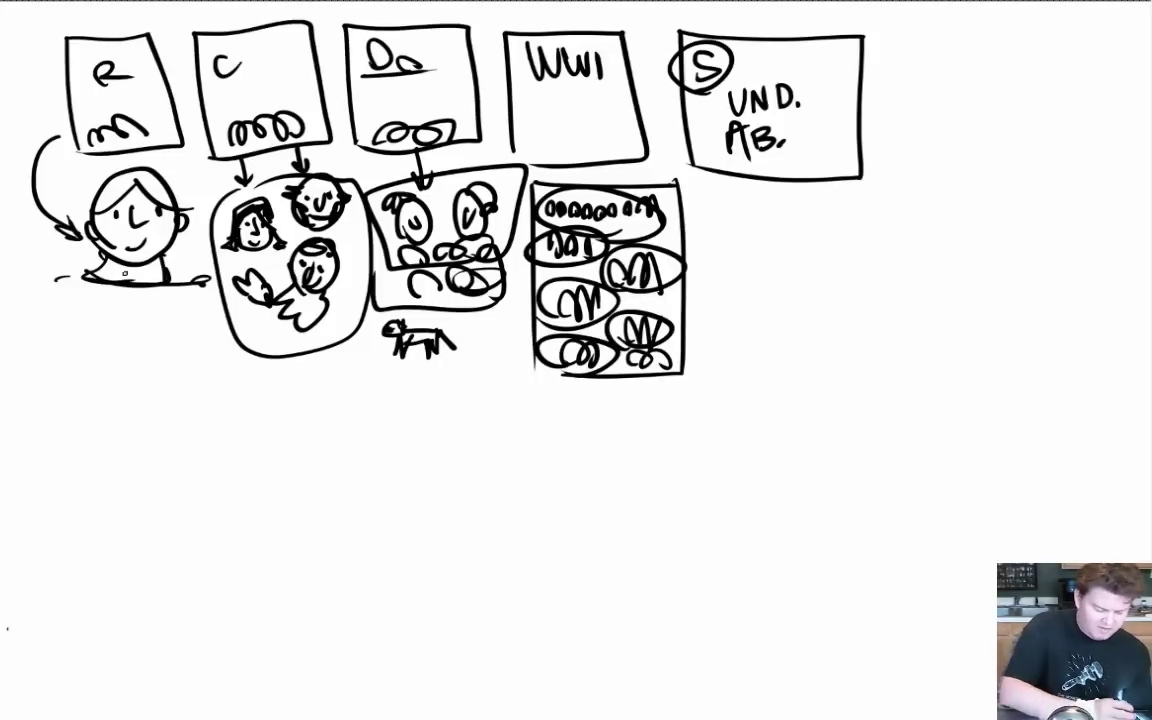
Step: Draw a long curved arrow from the first face to a new smiling face with a knotted headscarf, and a horizontal line beneath that face
mouse_move(128, 287)
left_mouse_down()
mouse_move(311, 418)
mouse_move(728, 340)
mouse_move(706, 300)
left_mouse_up()
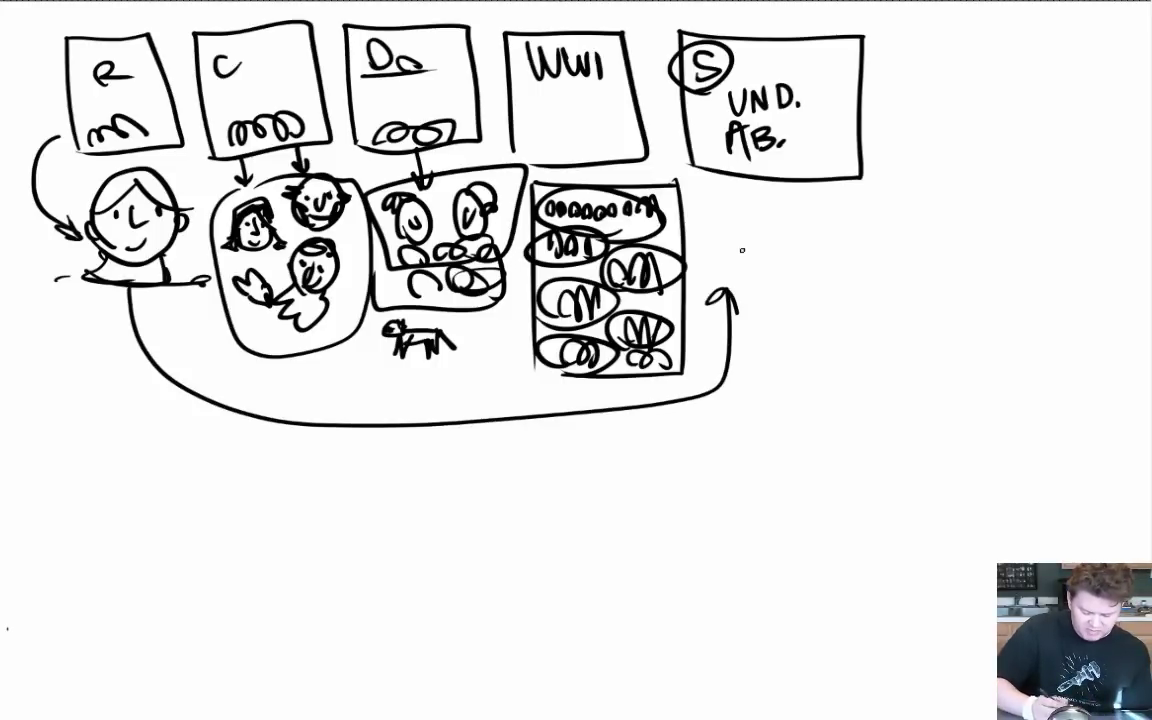
mouse_move(777, 316)
left_mouse_down()
mouse_move(815, 221)
mouse_move(785, 315)
left_mouse_up()
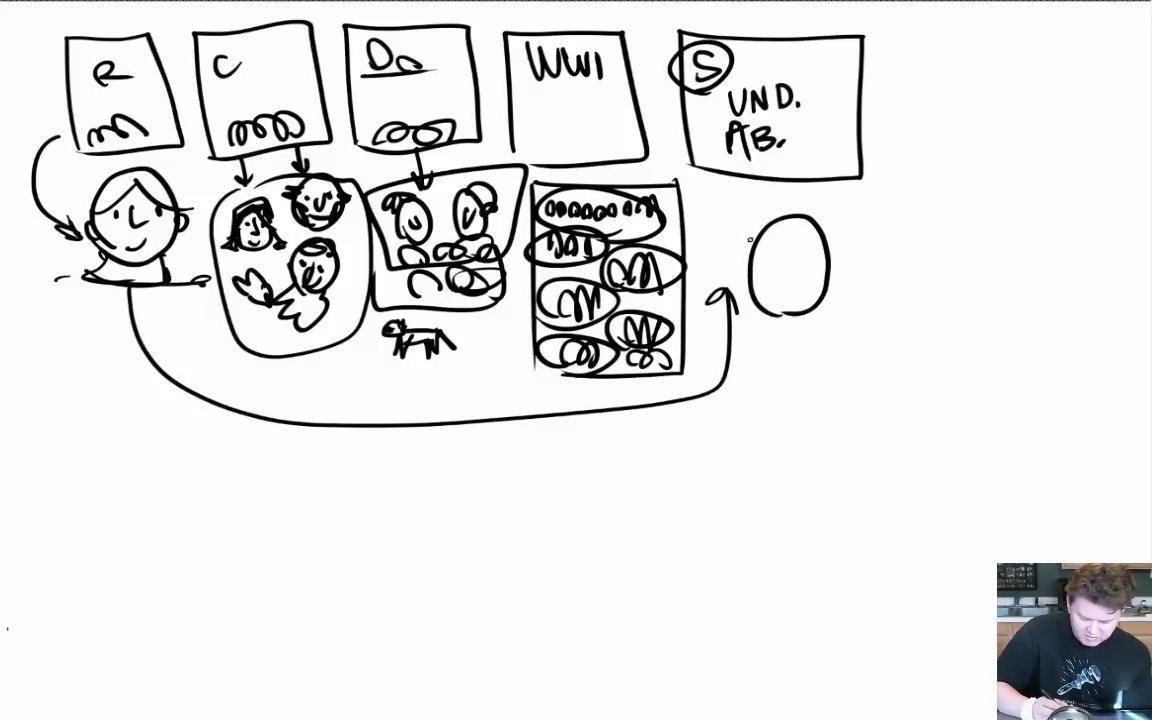
mouse_move(752, 241)
left_mouse_down()
mouse_move(825, 245)
mouse_move(824, 270)
left_mouse_up()
mouse_move(749, 263)
left_mouse_down()
mouse_move(790, 281)
mouse_move(765, 266)
mouse_move(803, 266)
mouse_move(798, 292)
left_mouse_up()
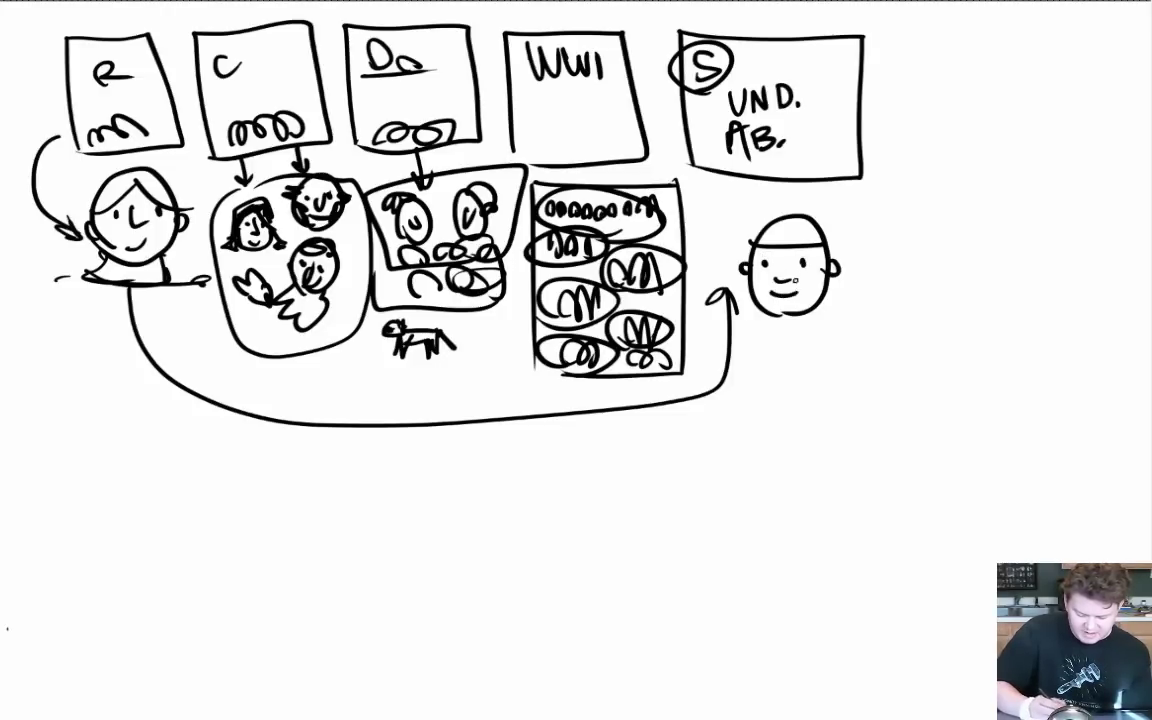
mouse_move(832, 248)
left_mouse_down()
mouse_move(900, 270)
mouse_move(845, 275)
mouse_move(818, 230)
mouse_move(790, 231)
left_mouse_up()
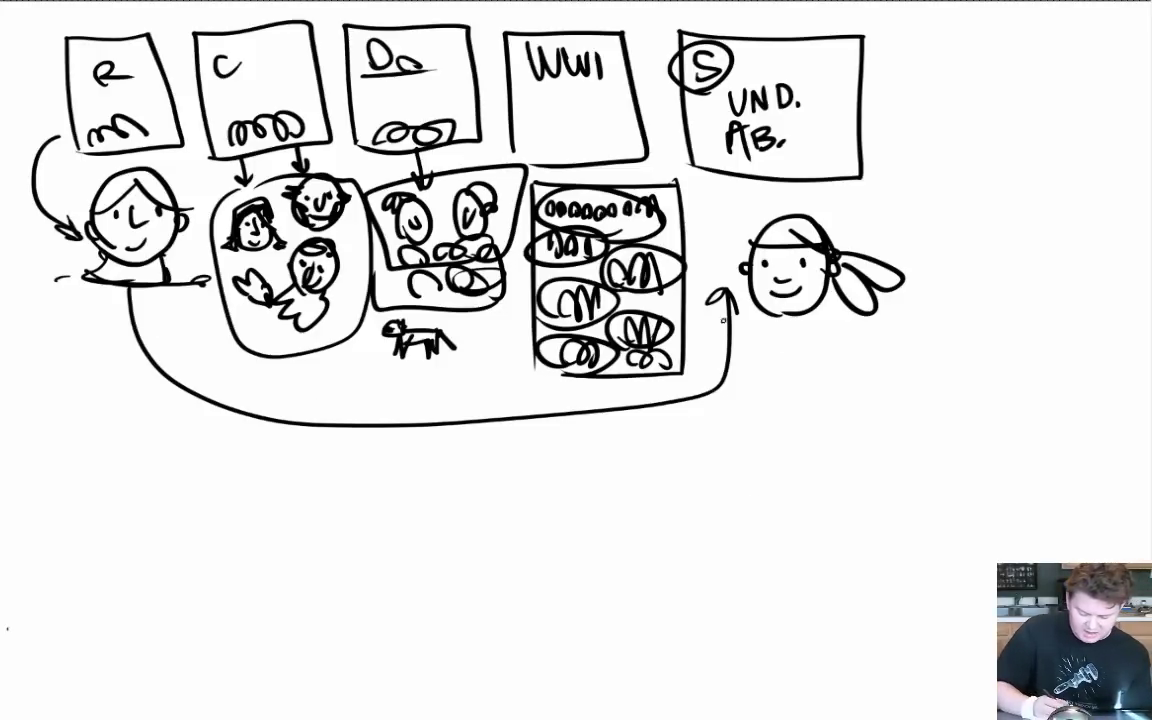
left_click_drag(724, 335, 892, 344)
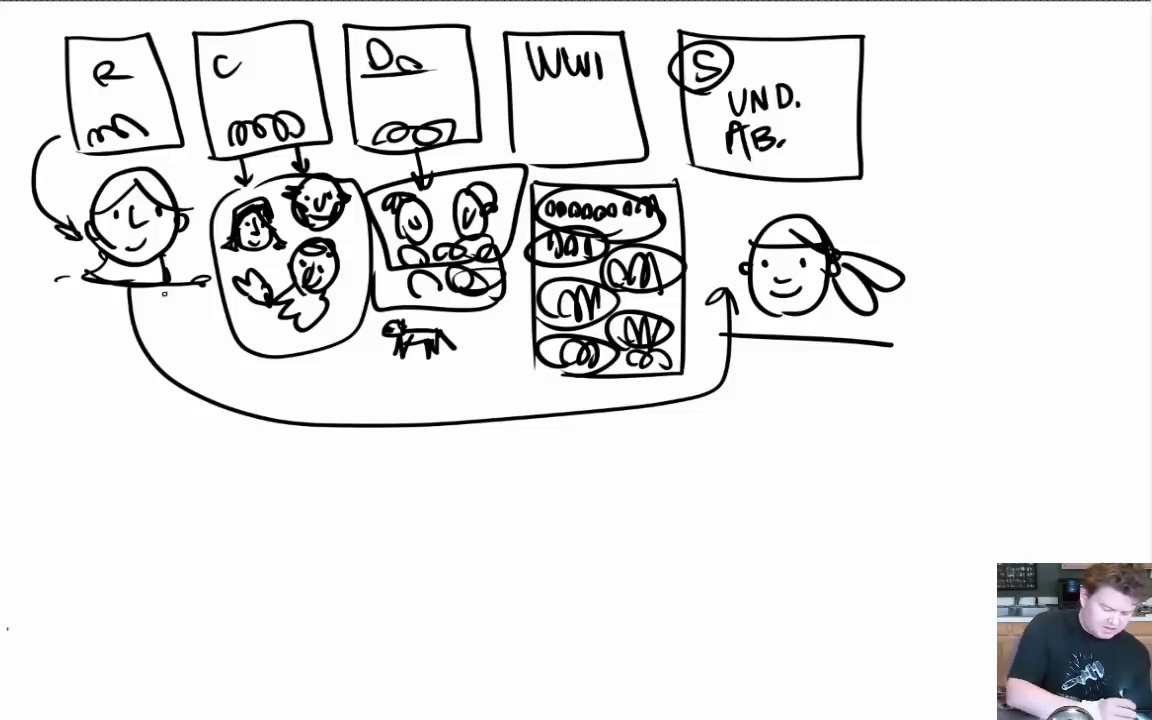
Step: Sketch a group of small heads joined by lines beneath the first face and enclose them in a rounded outline
mouse_move(222, 311)
left_mouse_down()
mouse_move(38, 318)
mouse_move(70, 365)
mouse_move(70, 347)
left_mouse_up()
mouse_move(65, 350)
left_mouse_down()
mouse_move(112, 332)
mouse_move(118, 350)
left_mouse_up()
left_click(65, 338)
left_click(76, 339)
mouse_move(62, 324)
left_mouse_down()
mouse_move(180, 346)
mouse_move(183, 331)
left_mouse_up()
mouse_move(206, 331)
left_mouse_down()
mouse_move(230, 357)
mouse_move(207, 333)
left_mouse_up()
left_click_drag(23, 363, 190, 392)
left_click_drag(124, 377, 133, 398)
left_click_drag(205, 362, 20, 351)
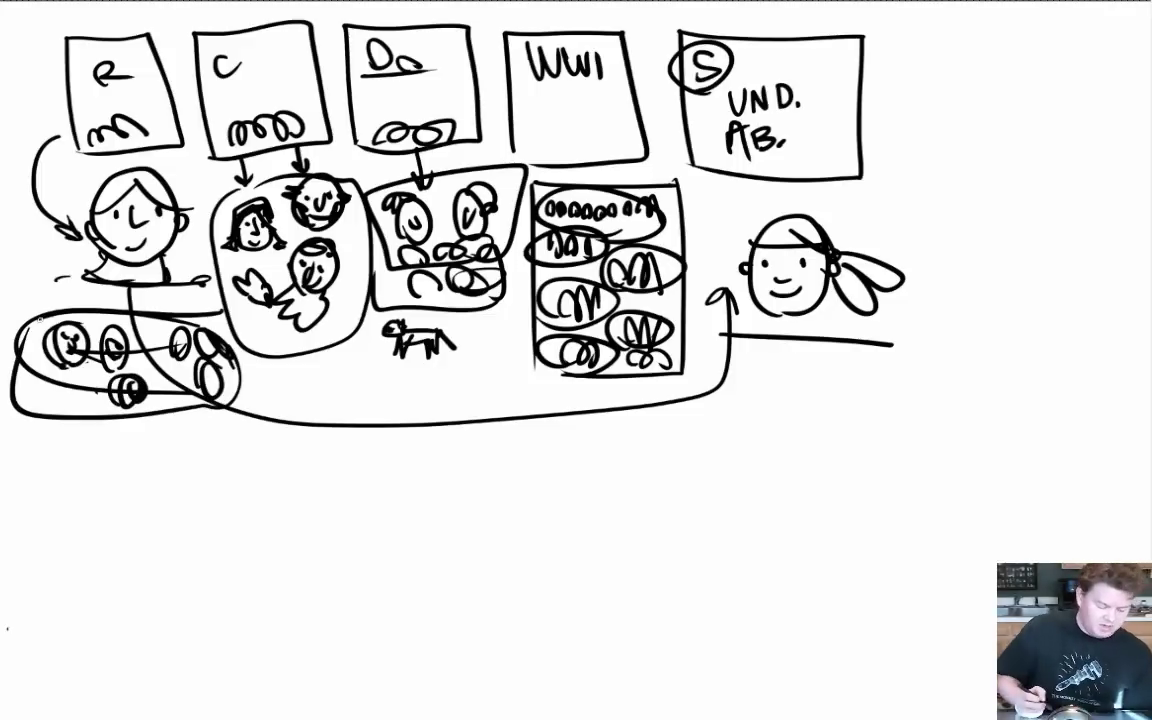
Step: Letter ARAMINTA ROSS beneath the headscarf figure, with a small arrow pointing to it and a box around the name
mouse_move(698, 355)
left_mouse_down()
mouse_move(760, 362)
mouse_move(770, 384)
left_mouse_up()
mouse_move(751, 374)
left_mouse_down()
mouse_move(781, 360)
mouse_move(800, 386)
left_mouse_up()
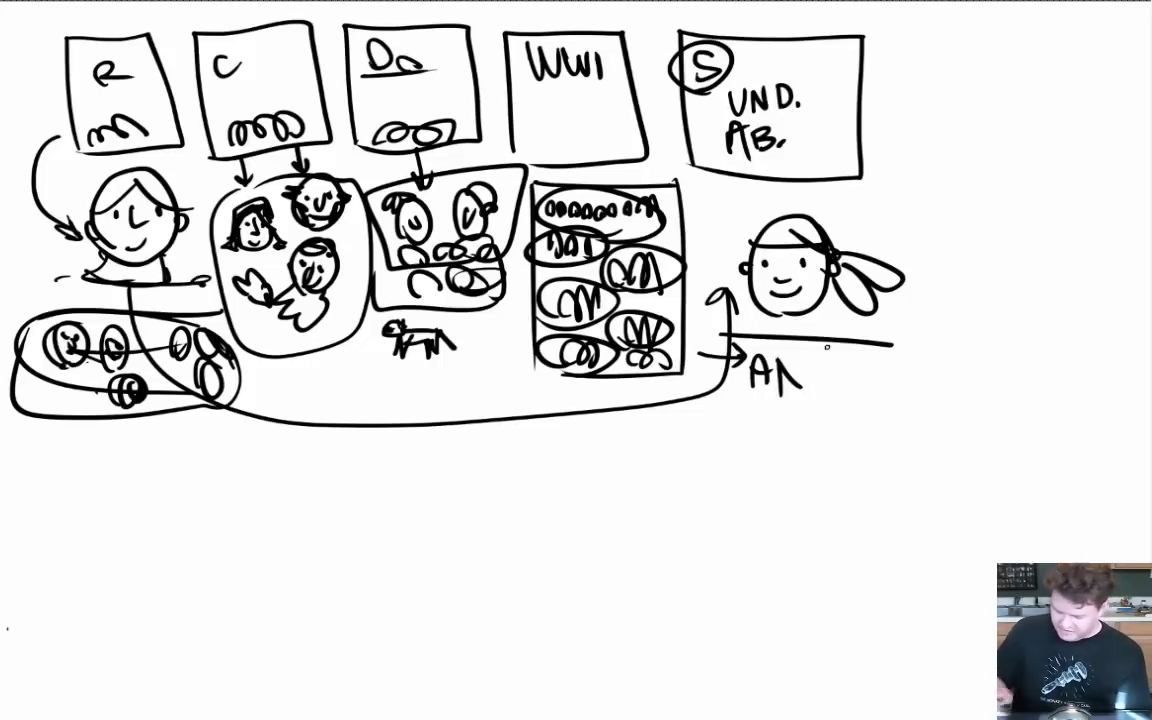
key("ctrl+z")
mouse_move(780, 366)
left_mouse_down()
mouse_move(802, 389)
mouse_move(872, 390)
mouse_move(893, 362)
mouse_move(913, 362)
left_mouse_up()
mouse_move(904, 364)
left_mouse_down()
mouse_move(905, 392)
mouse_move(929, 392)
left_mouse_up()
mouse_move(785, 435)
left_mouse_down()
mouse_move(840, 424)
mouse_move(842, 436)
left_mouse_up()
left_click_drag(875, 418, 866, 437)
mouse_move(740, 348)
left_mouse_down()
mouse_move(880, 466)
mouse_move(868, 332)
left_mouse_up()
Step: Add a collar and shoulders to the headscarf figure above the name box
mouse_move(785, 313)
left_mouse_down()
mouse_move(776, 325)
mouse_move(819, 316)
left_mouse_up()
left_click_drag(775, 320, 747, 336)
mouse_move(822, 308)
left_mouse_down()
mouse_move(836, 334)
mouse_move(798, 337)
left_mouse_up()
left_click_drag(823, 310, 874, 342)
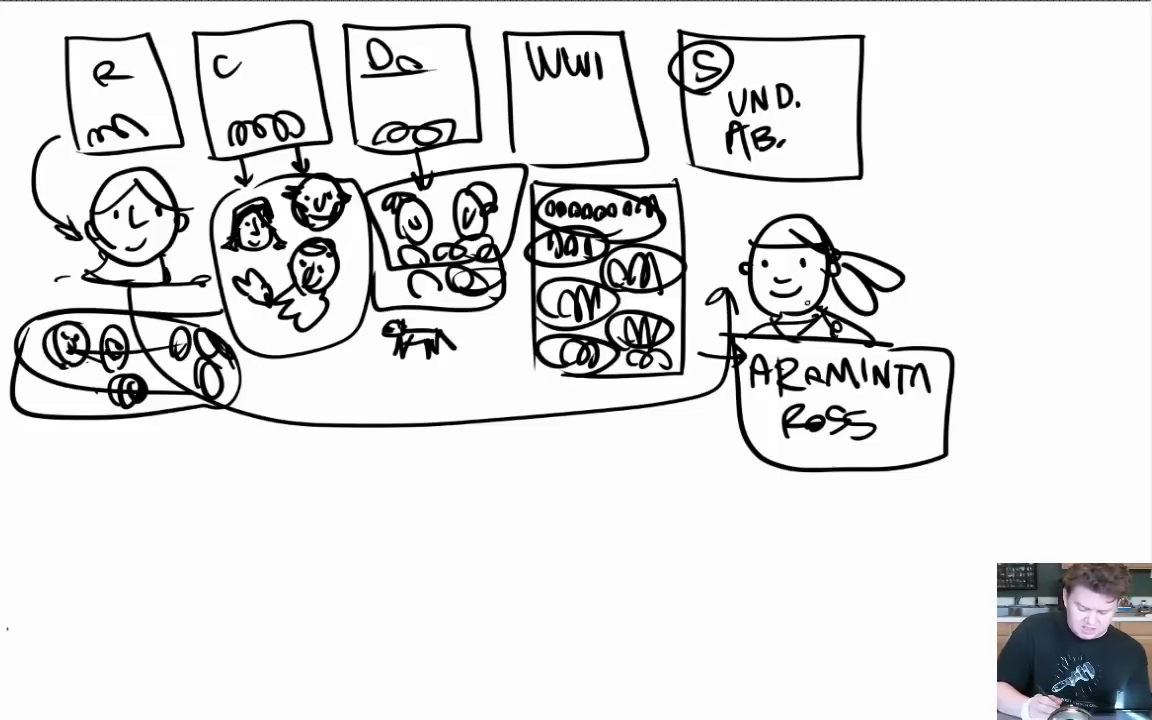
left_click_drag(765, 317, 737, 335)
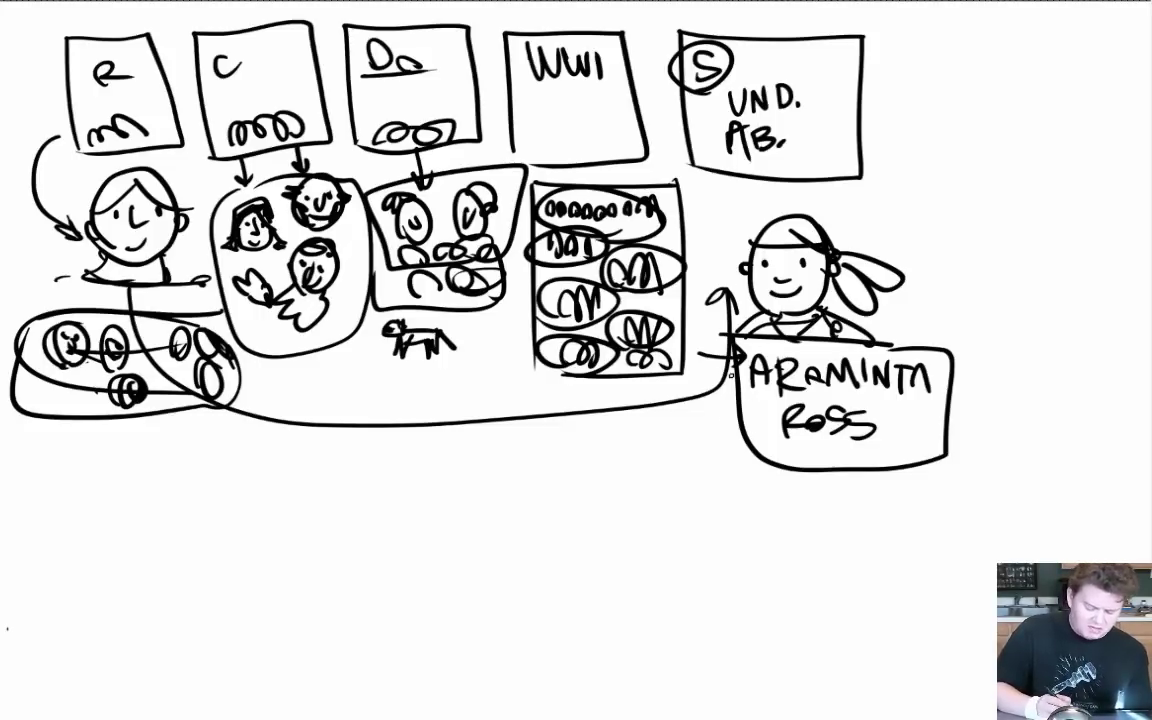
Step: Draw a looping arrow from the name box back towards the first groups, and short pointer strokes aimed at the other figures
mouse_move(730, 400)
left_mouse_down()
mouse_move(630, 390)
mouse_move(311, 410)
mouse_move(285, 390)
left_mouse_up()
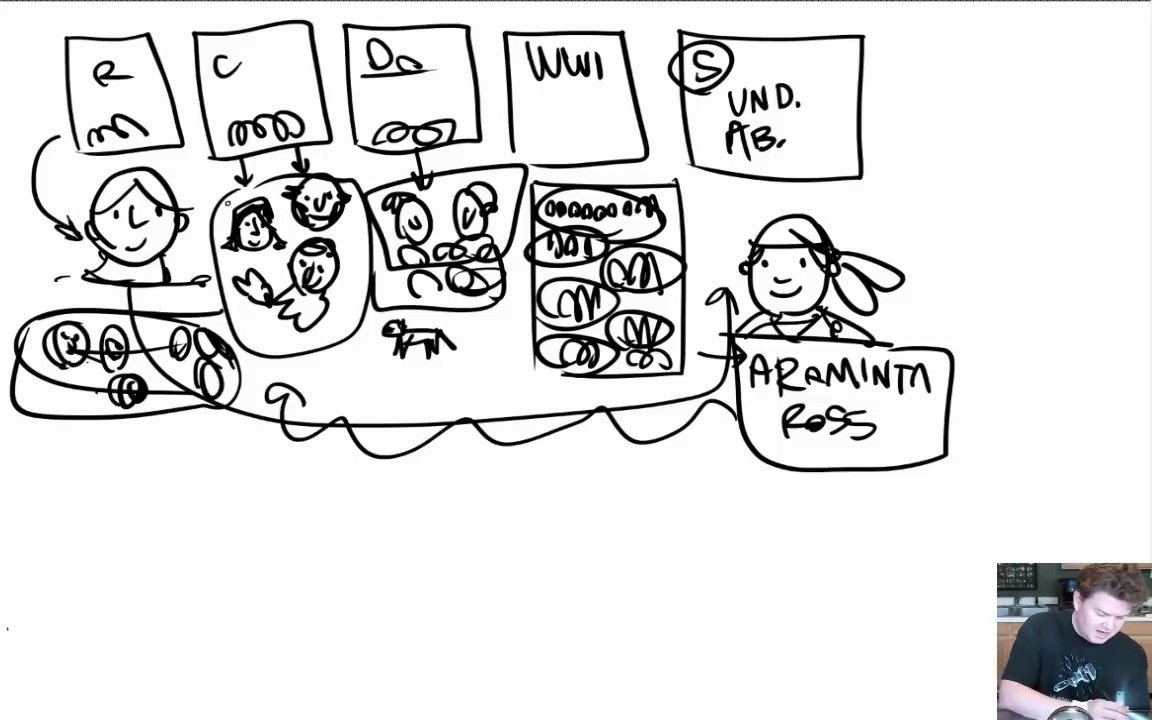
left_click_drag(178, 152, 212, 194)
left_click_drag(42, 150, 85, 176)
left_click_drag(494, 133, 438, 206)
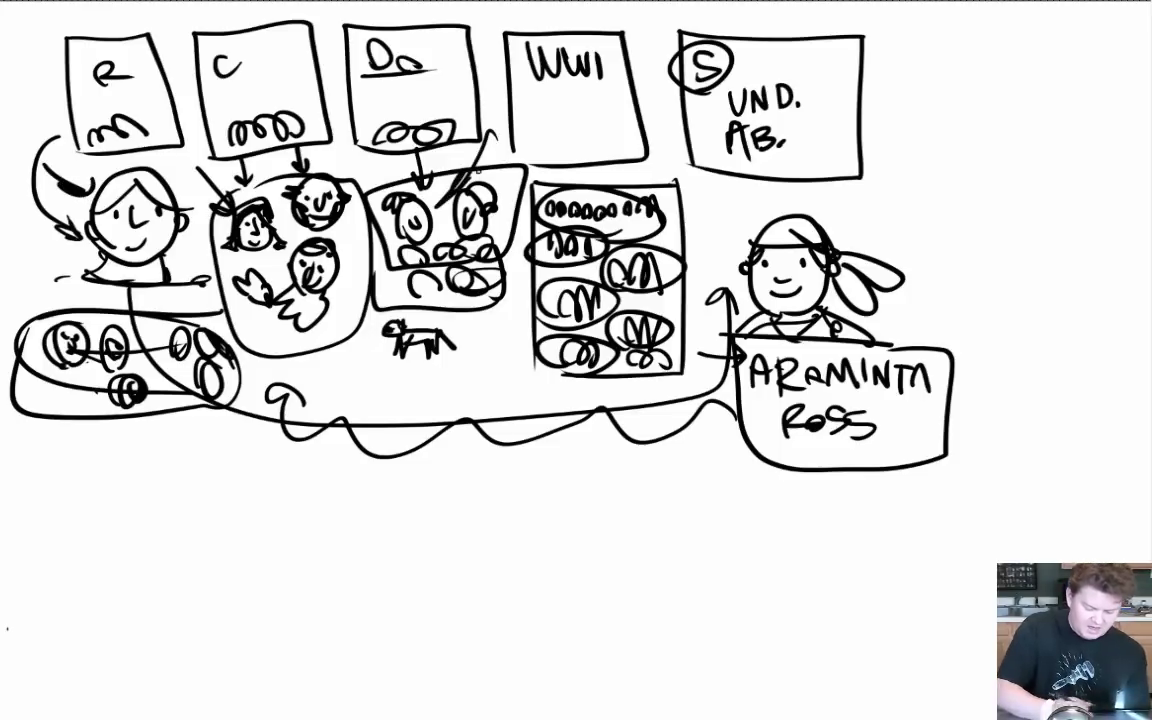
mouse_move(479, 362)
left_mouse_down()
mouse_move(521, 317)
mouse_move(534, 333)
left_mouse_up()
mouse_move(418, 428)
left_mouse_down()
mouse_move(416, 359)
mouse_move(408, 380)
left_mouse_up()
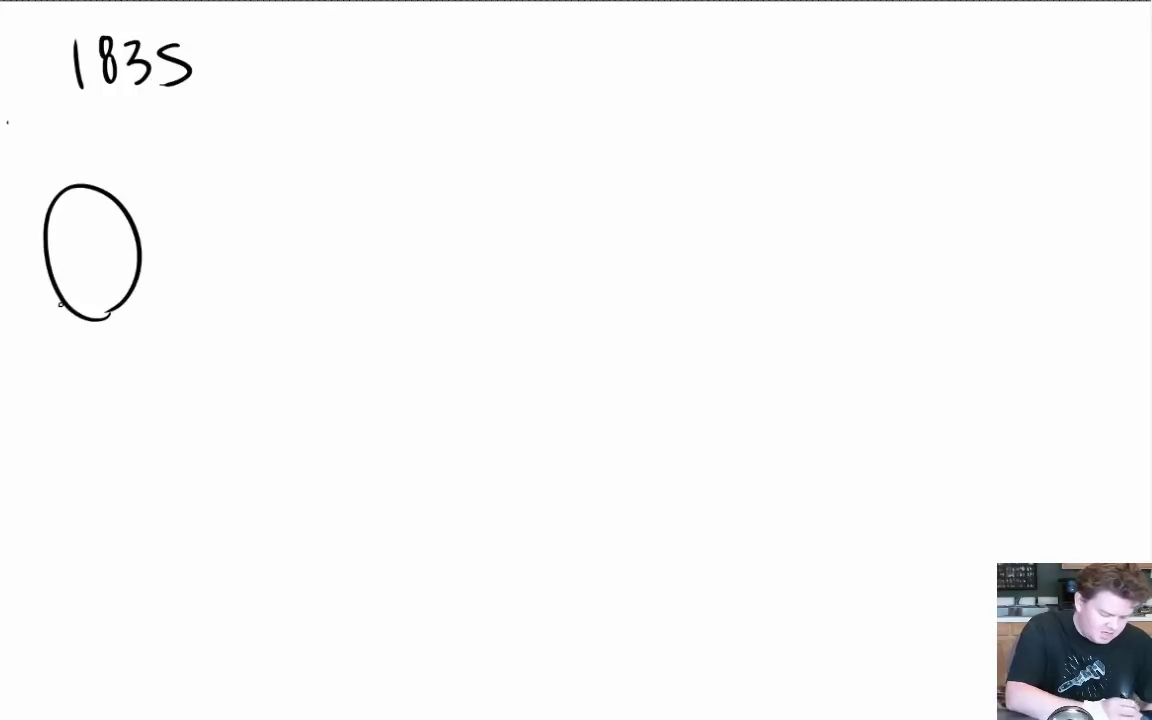
Step: Draw a second oval head beside the first one below 1835, and give both heads eyes, noses and mouths, with worried eyebrows on the first
mouse_move(238, 288)
left_mouse_down()
mouse_move(257, 177)
mouse_move(226, 300)
left_mouse_up()
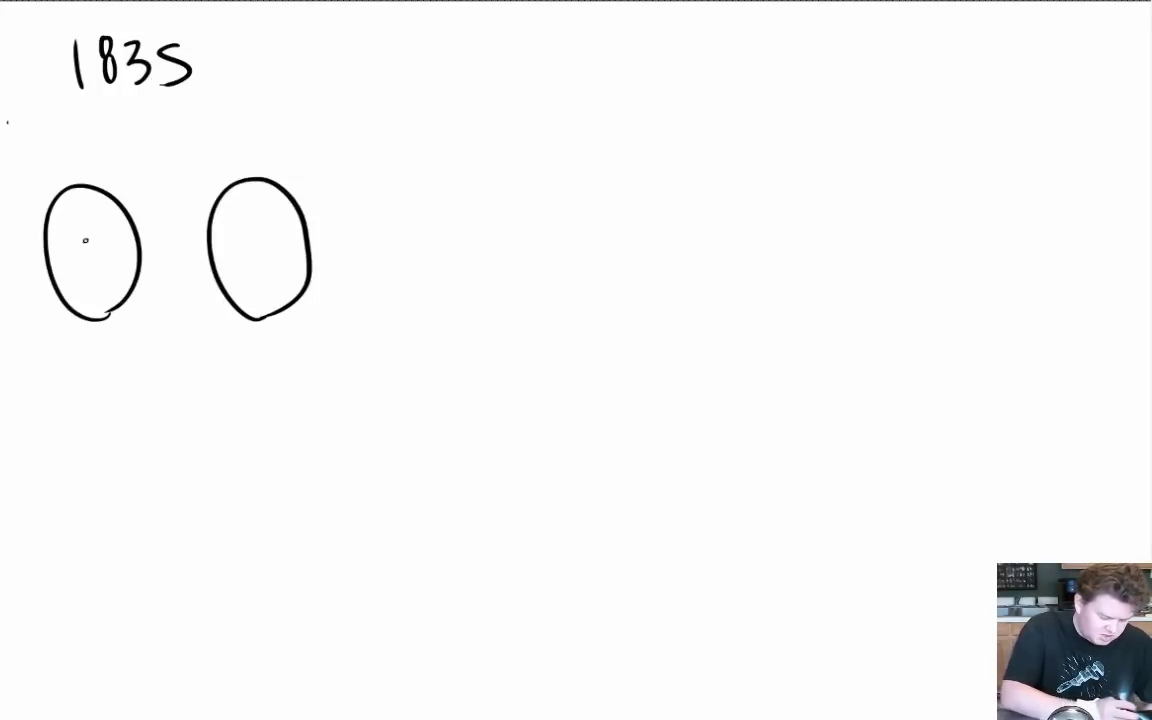
mouse_move(86, 268)
left_mouse_down()
mouse_move(108, 266)
mouse_move(106, 290)
left_mouse_up()
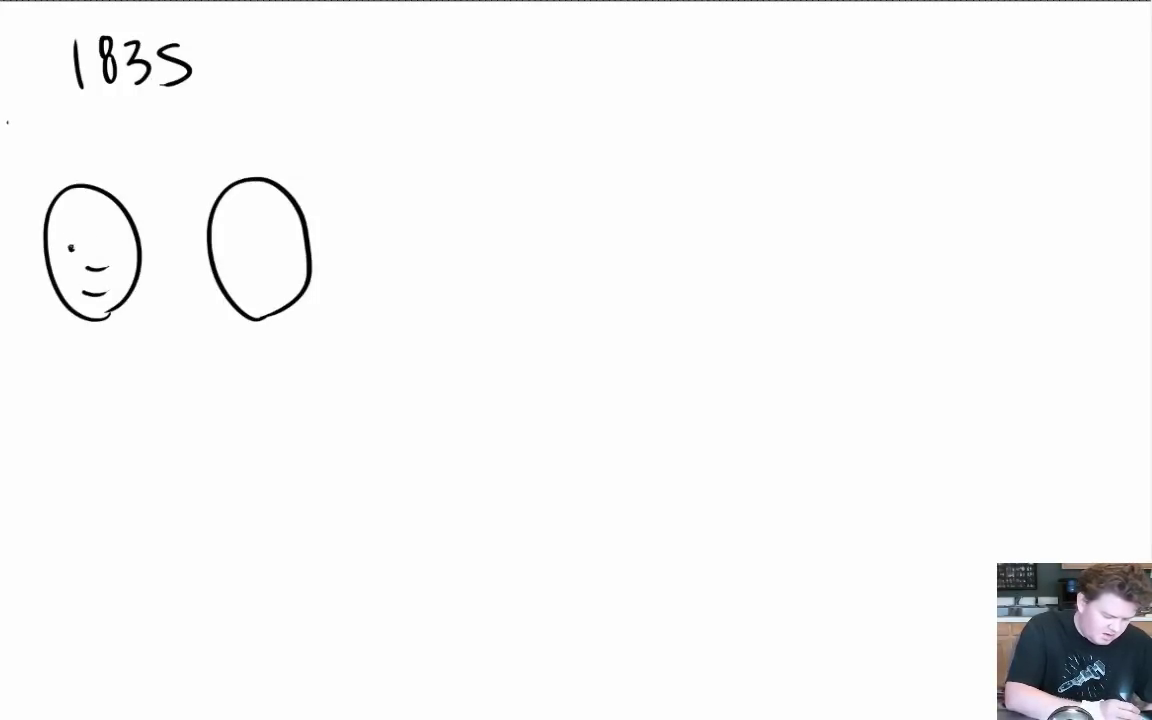
left_click(117, 245)
left_click_drag(62, 234, 124, 234)
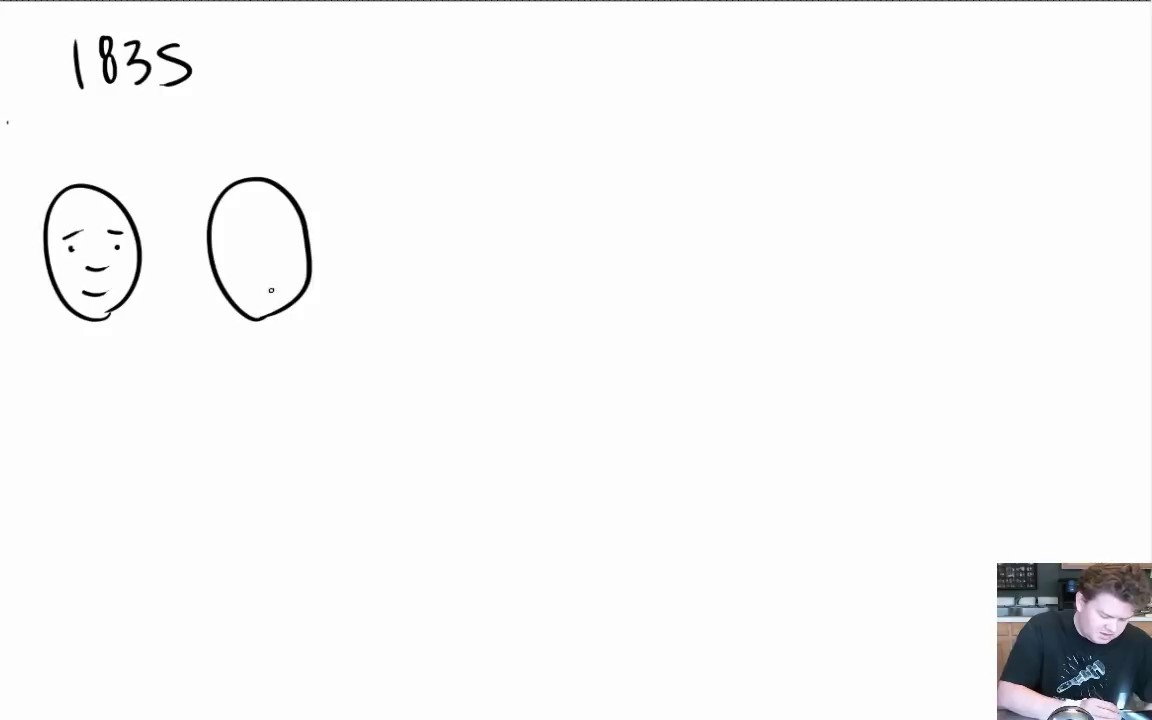
mouse_move(273, 289)
left_mouse_down()
mouse_move(247, 286)
mouse_move(254, 262)
mouse_move(285, 241)
left_mouse_up()
left_click(234, 240)
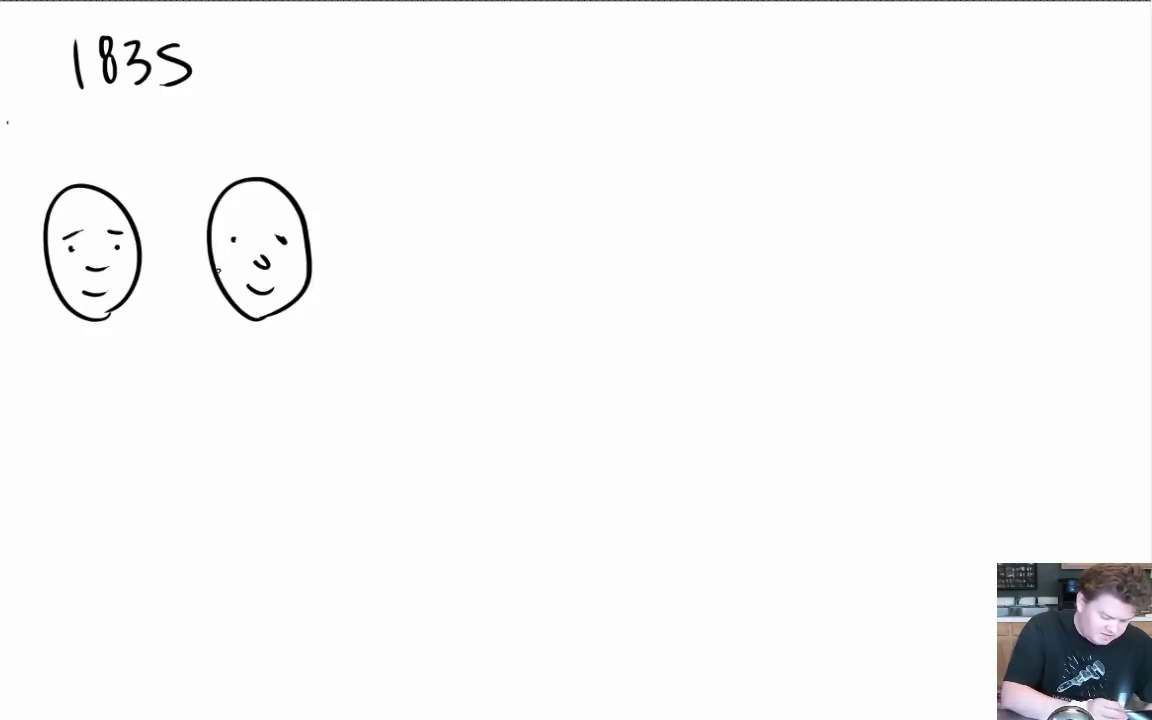
Step: Add ears to both oval heads and draw a rectangular box around the date 1835
left_click_drag(212, 244, 212, 270)
left_click_drag(311, 246, 313, 268)
left_click_drag(43, 246, 44, 270)
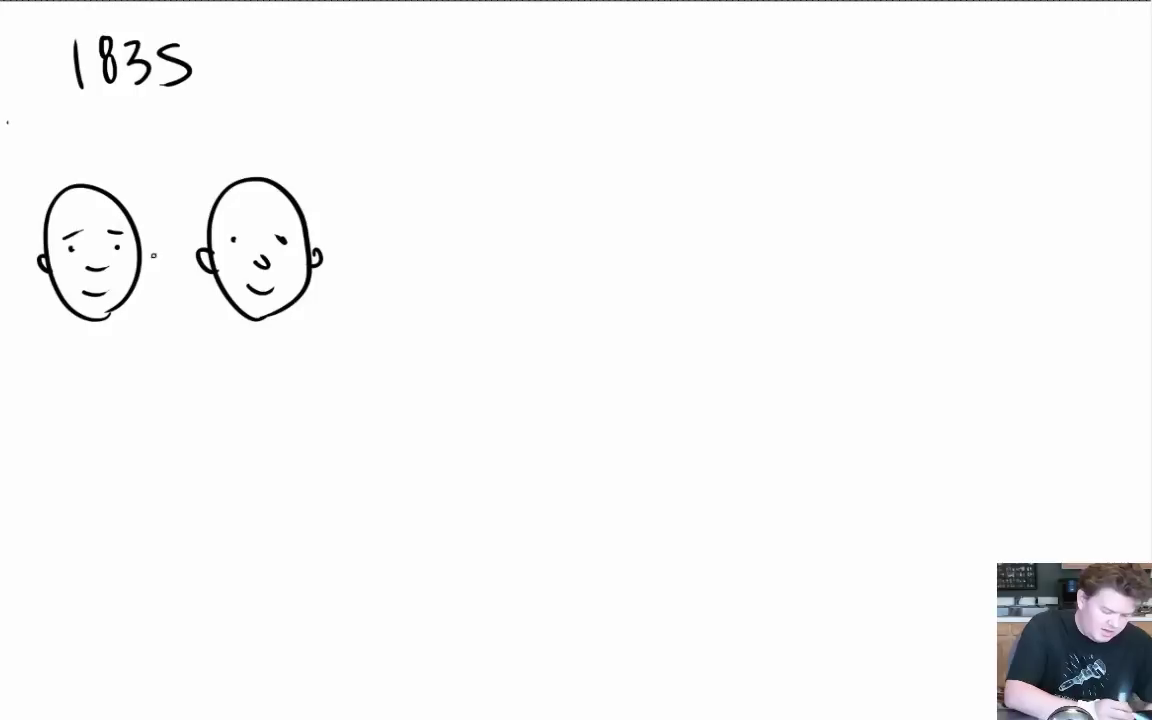
left_click_drag(141, 244, 142, 266)
left_click_drag(44, 30, 210, 118)
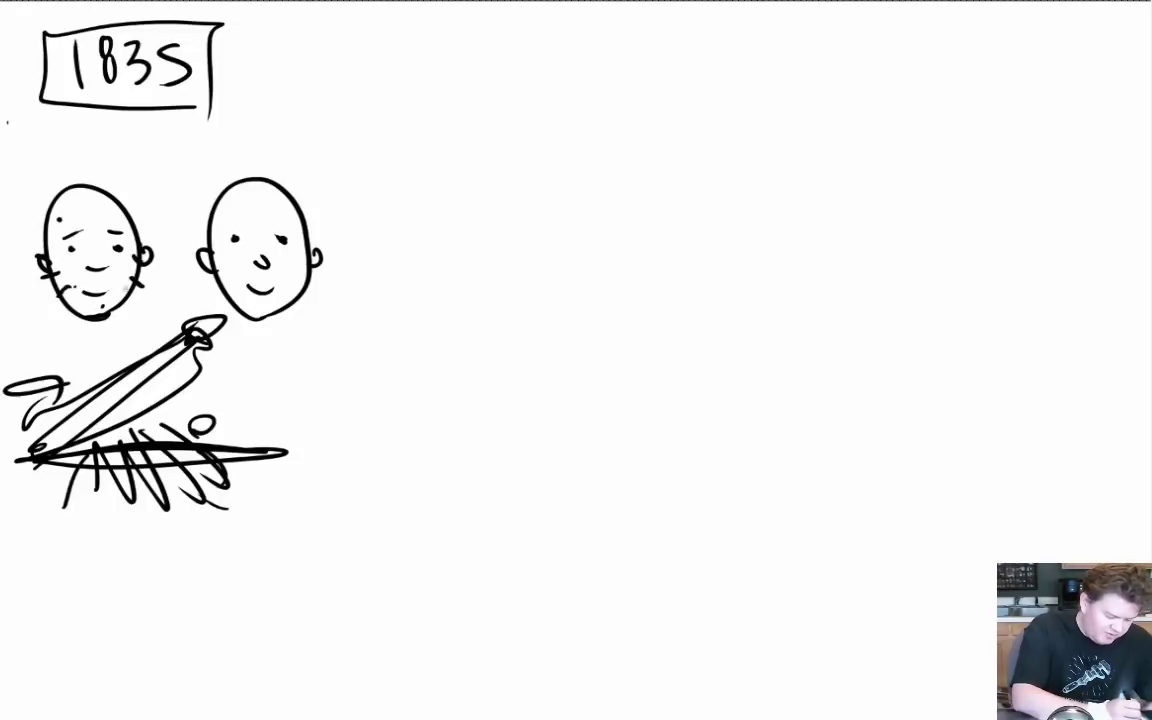
Step: Surround the first head with wild looping hair and give both figures open, talking mouths
mouse_move(27, 210)
left_mouse_down()
mouse_move(55, 125)
mouse_move(125, 140)
mouse_move(165, 185)
mouse_move(130, 205)
left_mouse_up()
left_click_drag(49, 172, 12, 225)
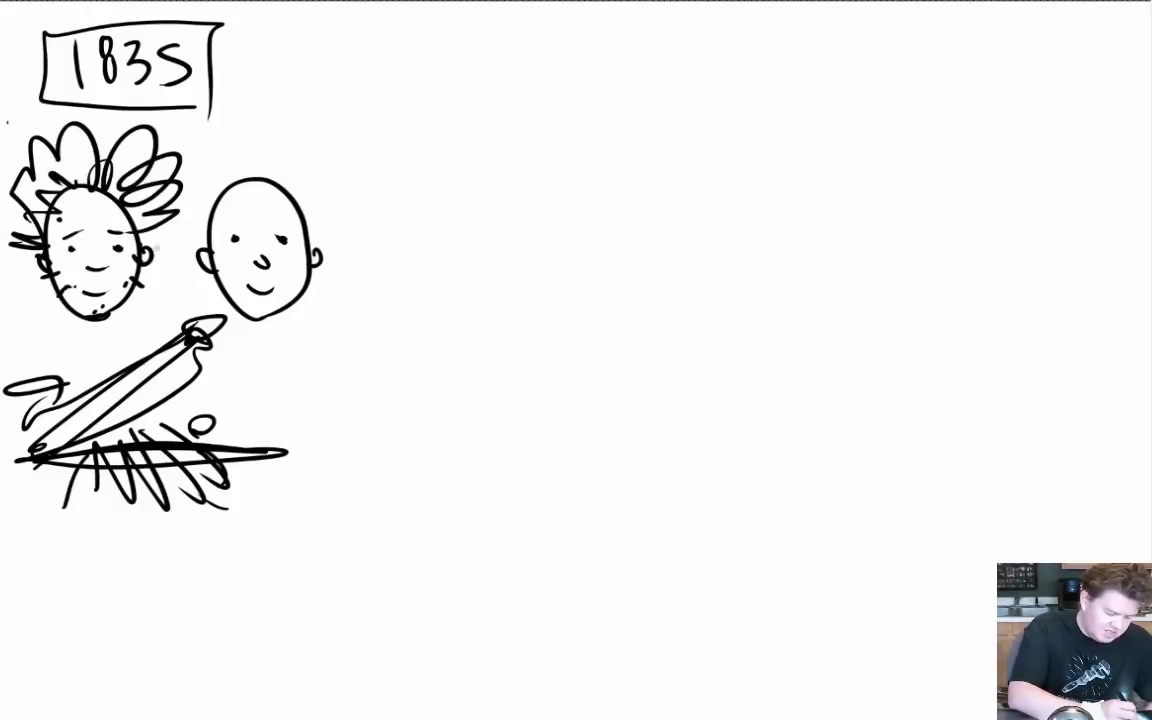
left_click_drag(150, 208, 135, 225)
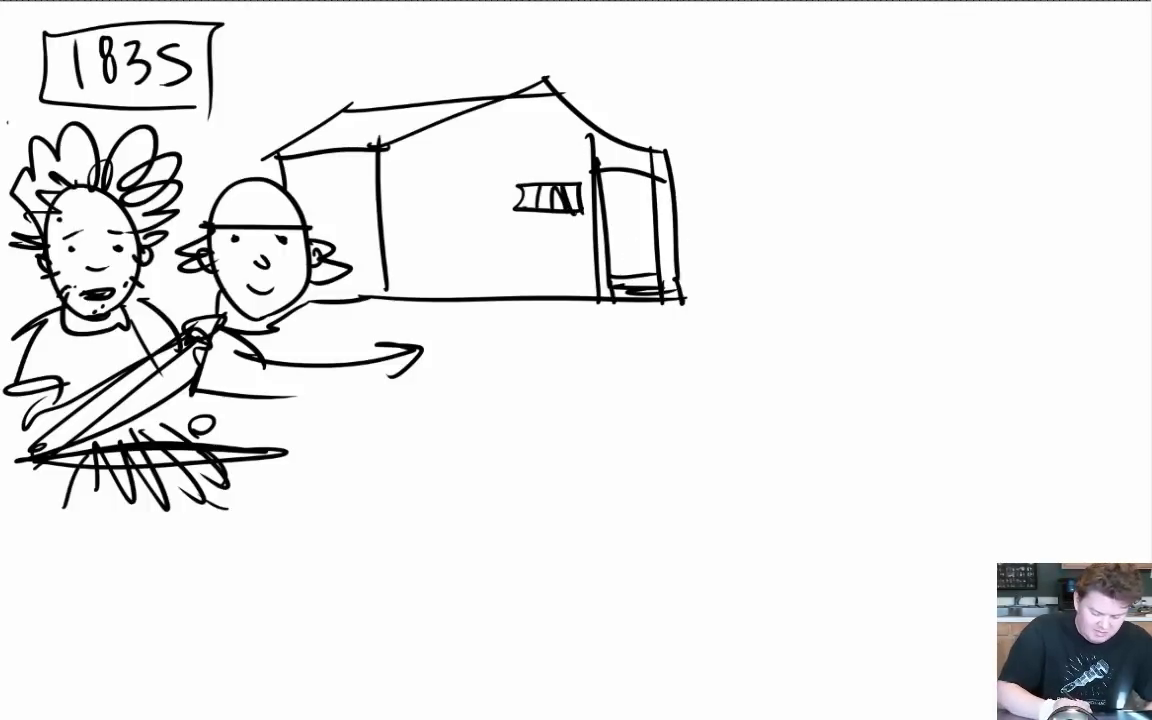
mouse_move(87, 297)
left_mouse_down()
mouse_move(78, 301)
mouse_move(115, 293)
left_mouse_up()
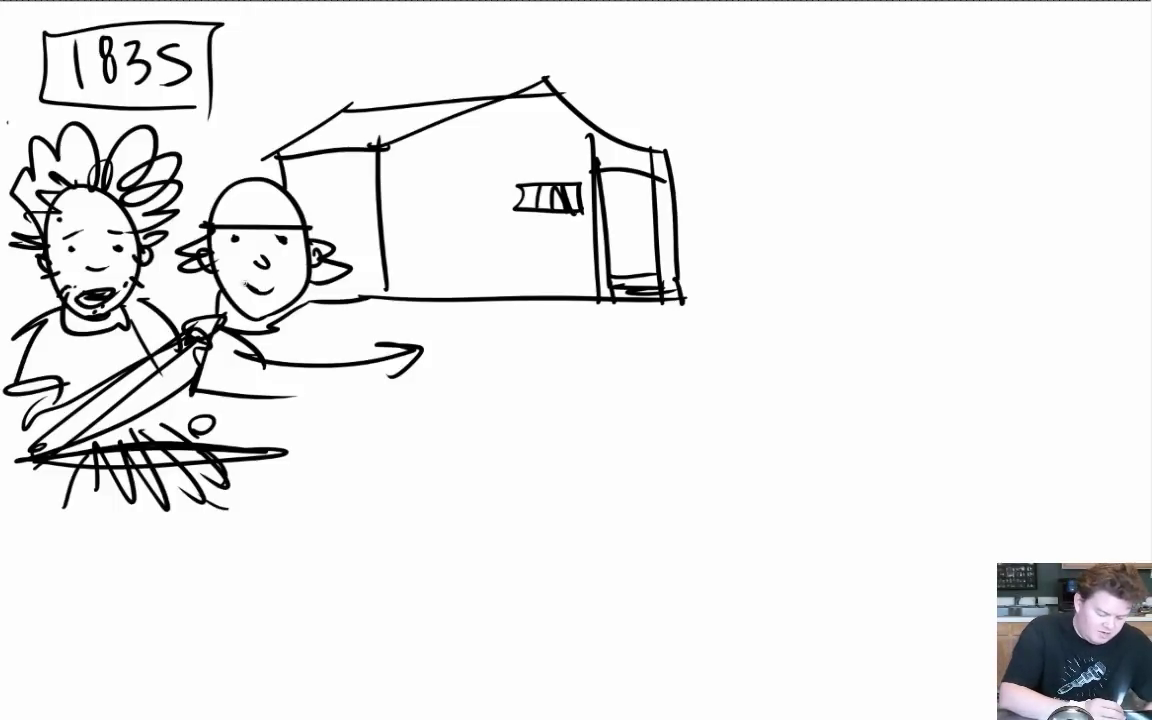
left_click_drag(243, 282, 284, 294)
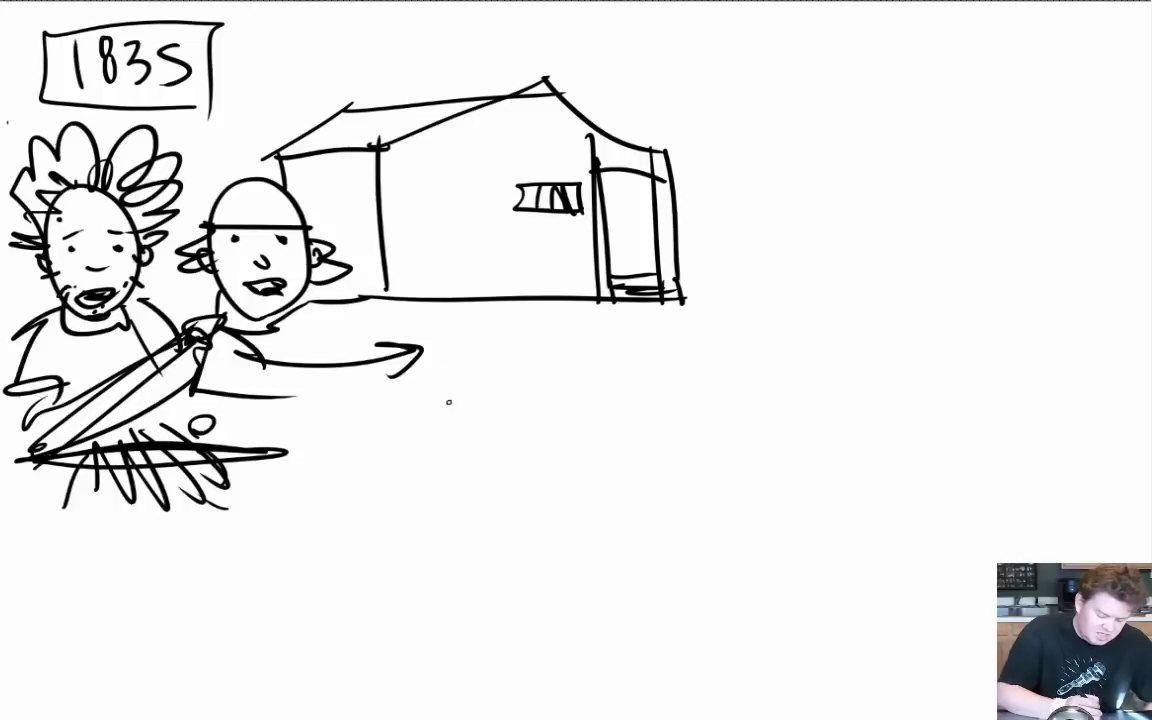
Step: Draw a close-fitting banded cap over the first head and erase the looping hair around it
mouse_move(150, 236)
left_mouse_down()
mouse_move(40, 240)
mouse_move(55, 180)
mouse_move(138, 200)
mouse_move(140, 235)
left_mouse_up()
left_click_drag(105, 172, 44, 208)
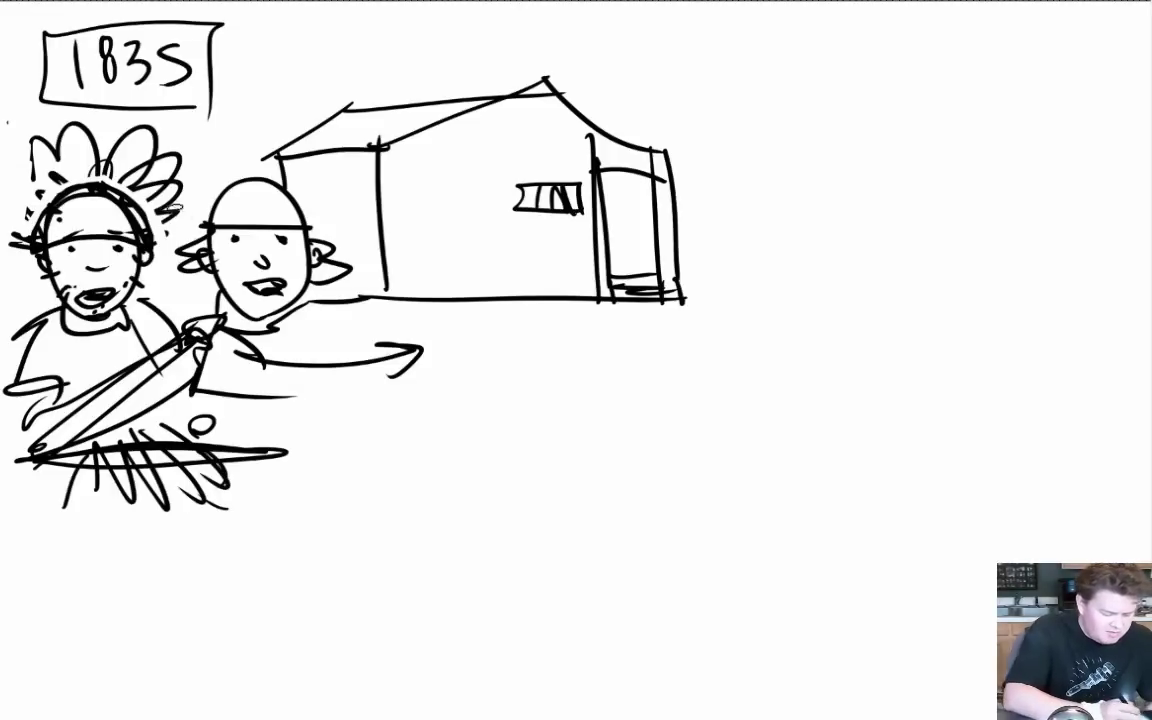
mouse_move(176, 238)
left_mouse_down()
mouse_move(79, 183)
mouse_move(34, 124)
mouse_move(176, 135)
mouse_move(194, 220)
left_mouse_up()
key("Delete")
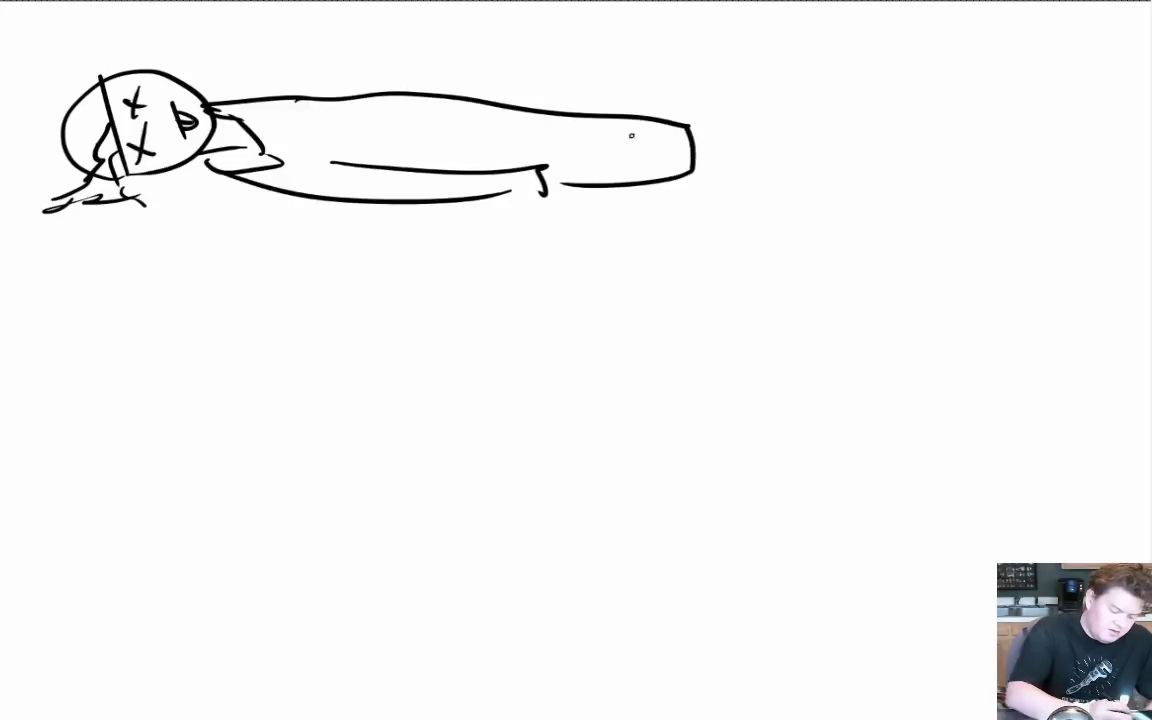
Step: Complete the lying figure's body with a leg and upturned foot, a hand, and a long arm along its upper side
left_click_drag(692, 130, 874, 120)
left_click_drag(880, 182, 658, 163)
left_click_drag(540, 186, 598, 195)
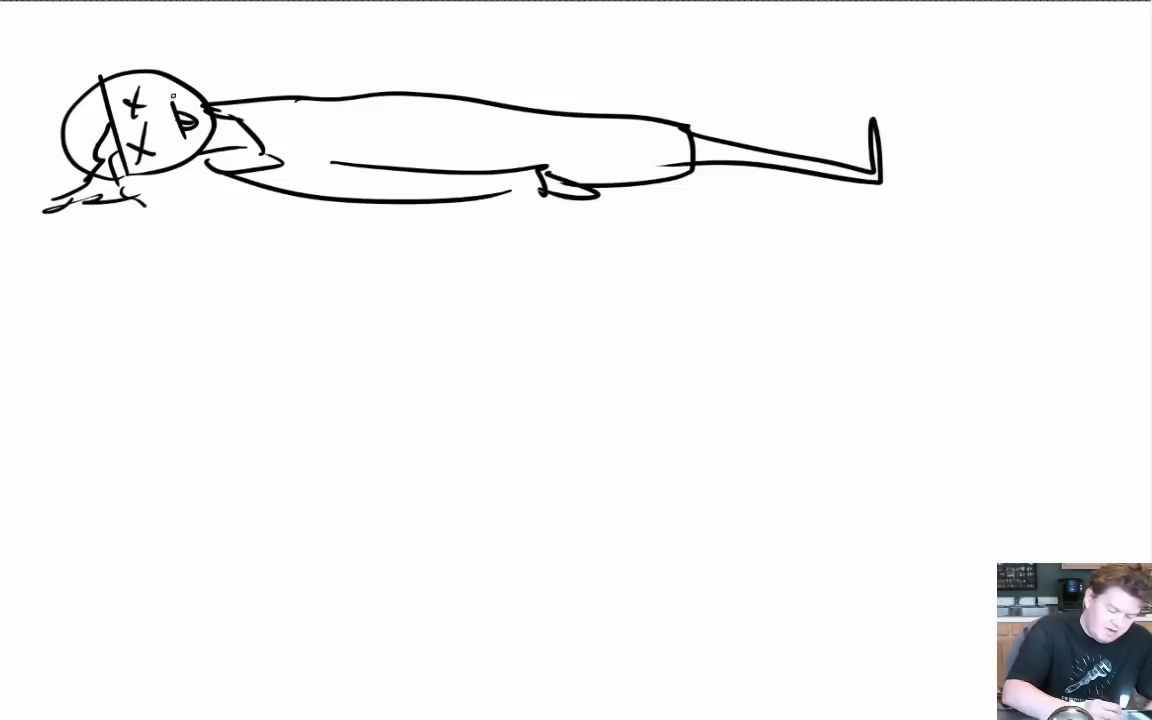
mouse_move(205, 100)
left_mouse_down()
mouse_move(270, 88)
mouse_move(538, 95)
mouse_move(518, 104)
left_mouse_up()
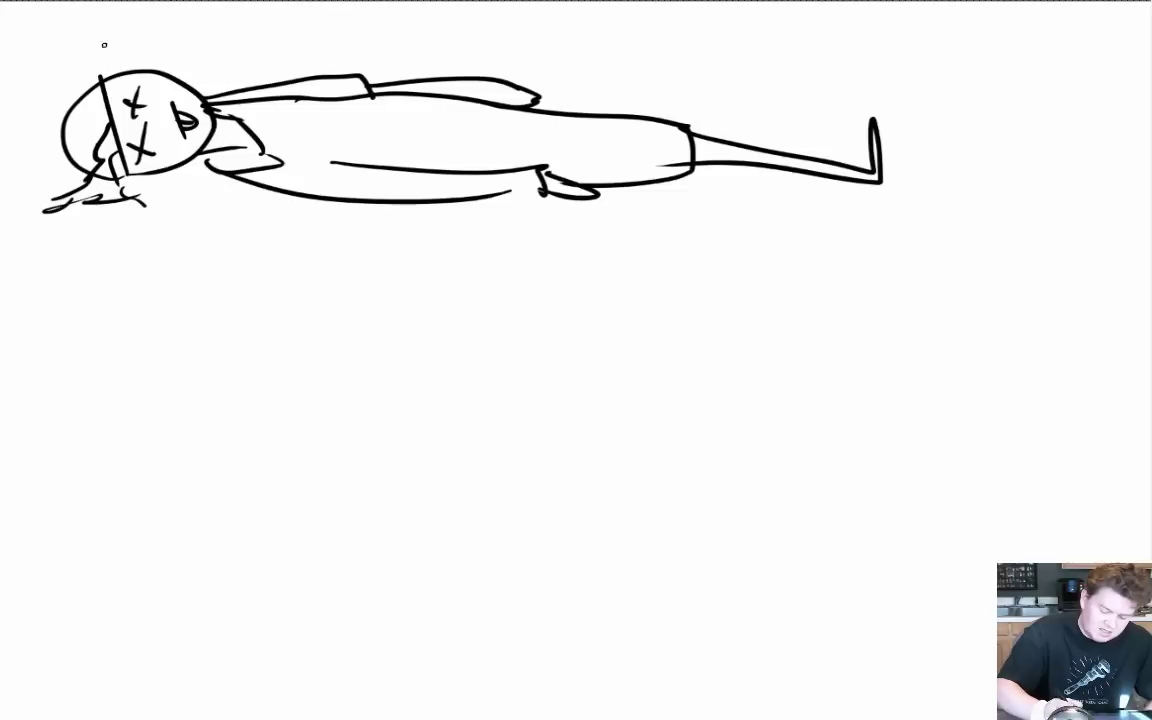
Step: Add dripping strokes and a jagged crack to the lying figure's injured head
left_click_drag(75, 128, 18, 186)
left_click_drag(145, 180, 125, 220)
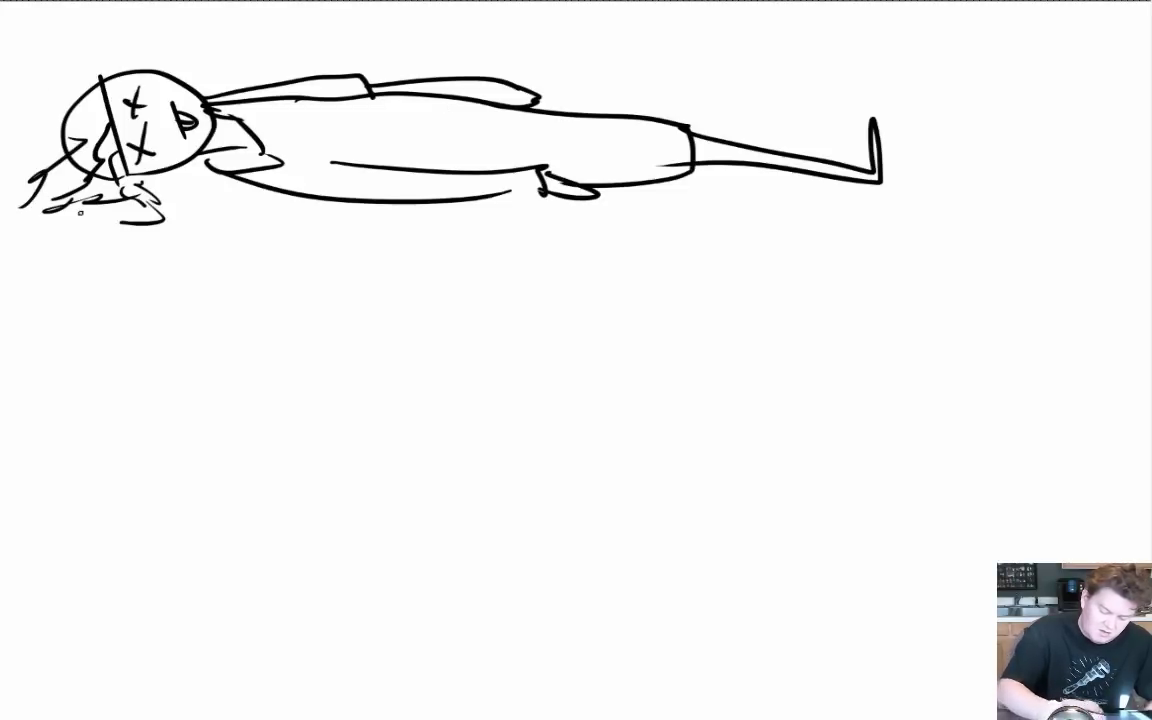
left_click_drag(101, 110, 70, 122)
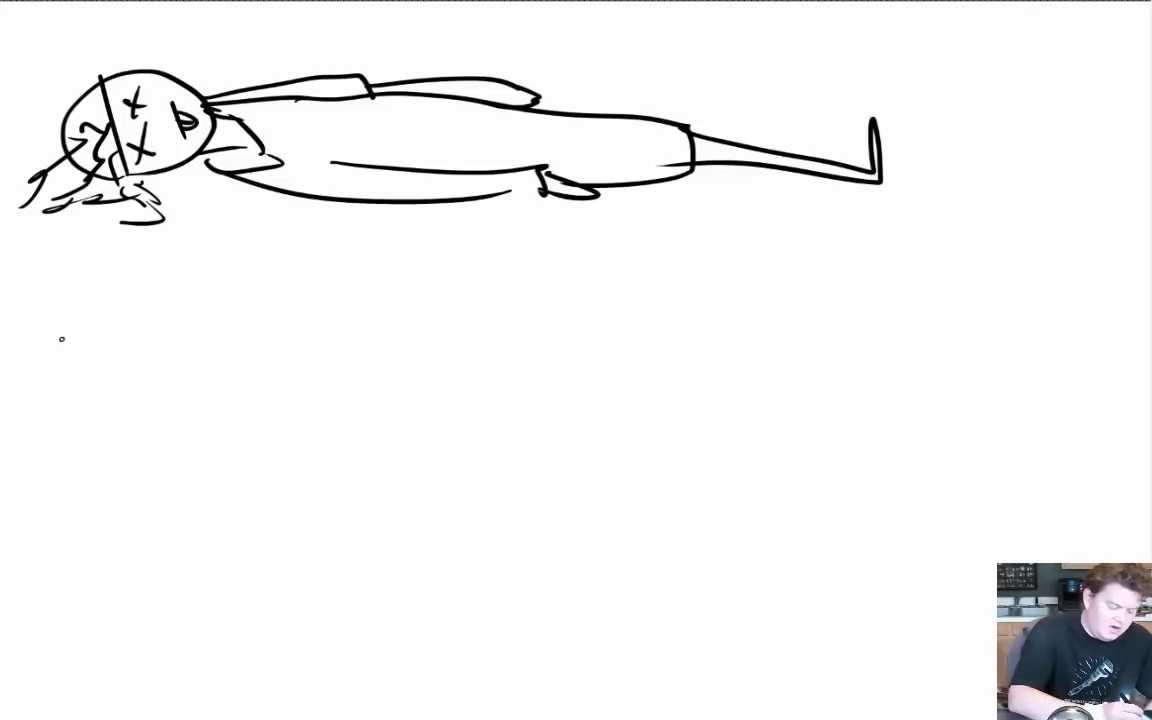
Step: Draw a closed-eyed head below the lying figure, with a headband, ear and hair strokes, and an arrow from a small oval to its forehead wound
mouse_move(58, 337)
left_mouse_down()
mouse_move(152, 254)
mouse_move(149, 327)
mouse_move(55, 335)
left_mouse_up()
mouse_move(172, 283)
left_mouse_down()
mouse_move(150, 303)
mouse_move(172, 309)
mouse_move(152, 308)
left_mouse_up()
mouse_move(61, 335)
left_mouse_down()
mouse_move(83, 397)
mouse_move(190, 408)
mouse_move(200, 318)
mouse_move(260, 290)
mouse_move(180, 299)
mouse_move(187, 306)
left_mouse_up()
mouse_move(100, 349)
left_mouse_down()
mouse_move(192, 342)
mouse_move(148, 372)
mouse_move(180, 394)
left_mouse_up()
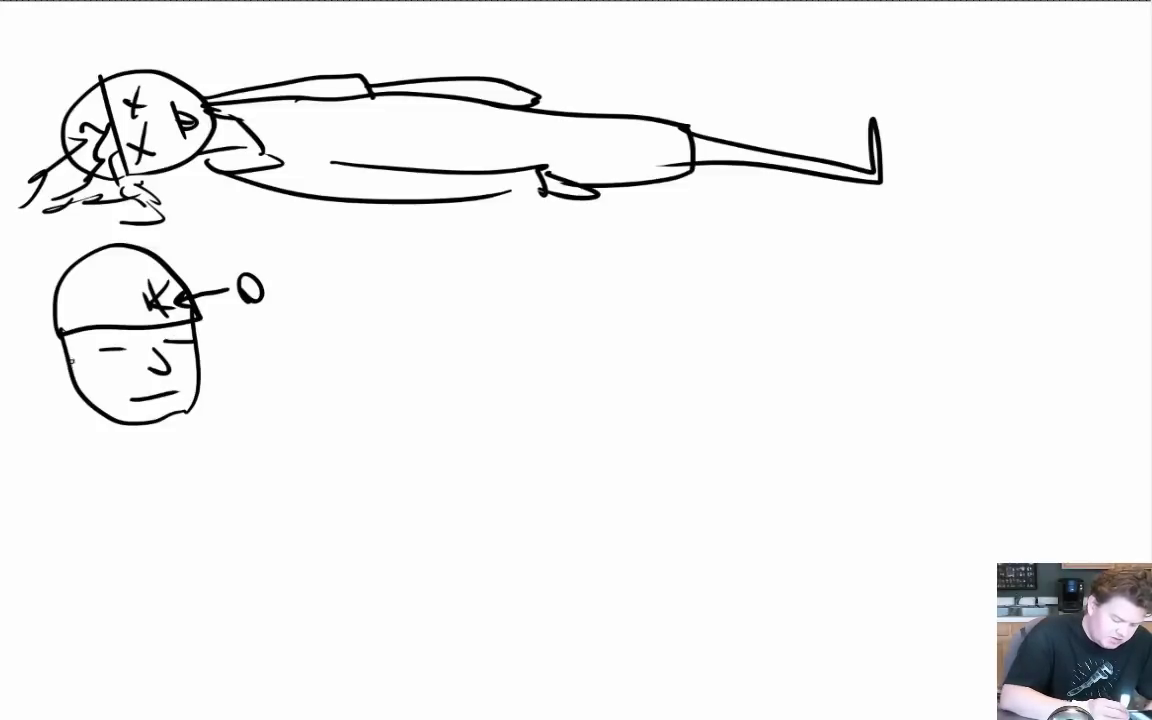
mouse_move(70, 362)
left_mouse_down()
mouse_move(64, 345)
mouse_move(46, 360)
left_mouse_up()
left_click_drag(66, 268, 114, 274)
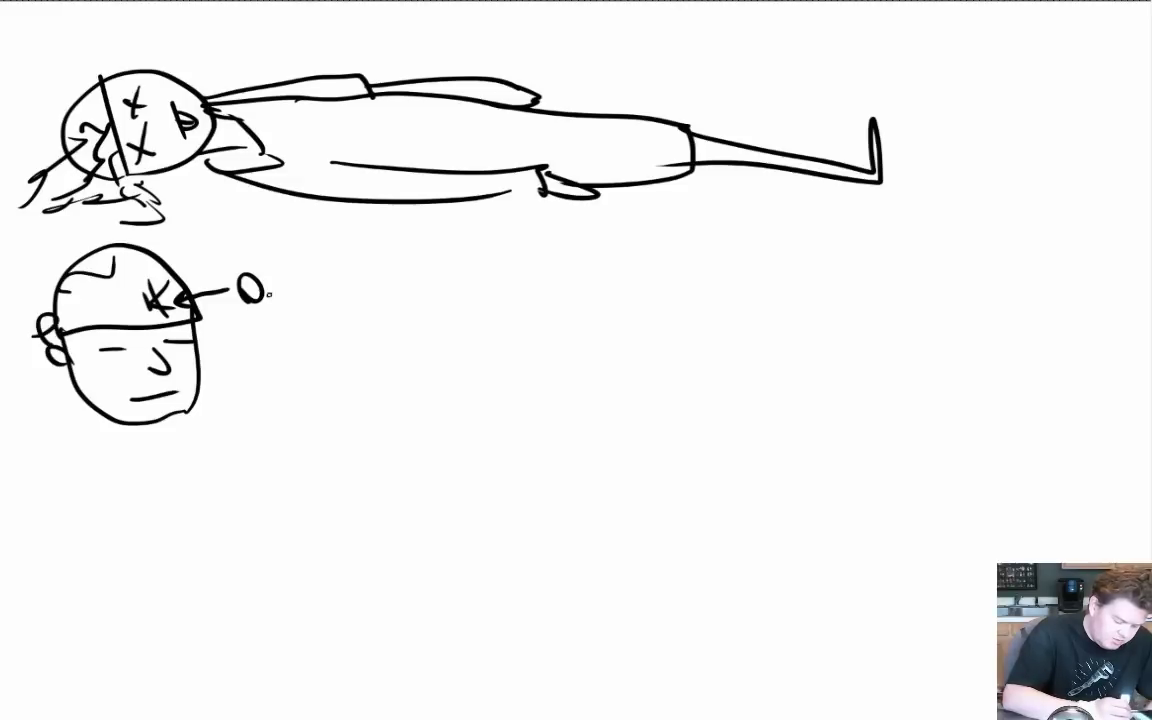
Step: Draw a panel around the small oval with a larger oval inside it, and scratch more marks onto the forehead wound
left_click_drag(209, 238, 360, 352)
left_click_drag(312, 287, 305, 292)
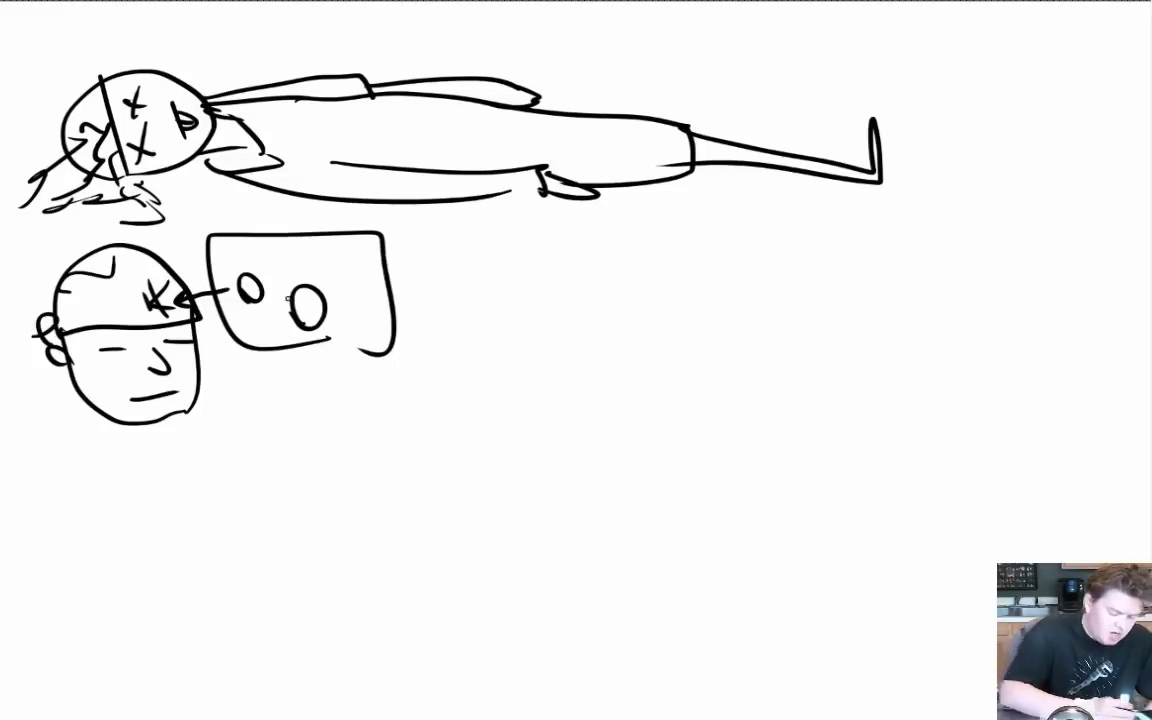
mouse_move(148, 286)
left_mouse_down()
mouse_move(124, 274)
mouse_move(126, 284)
left_mouse_up()
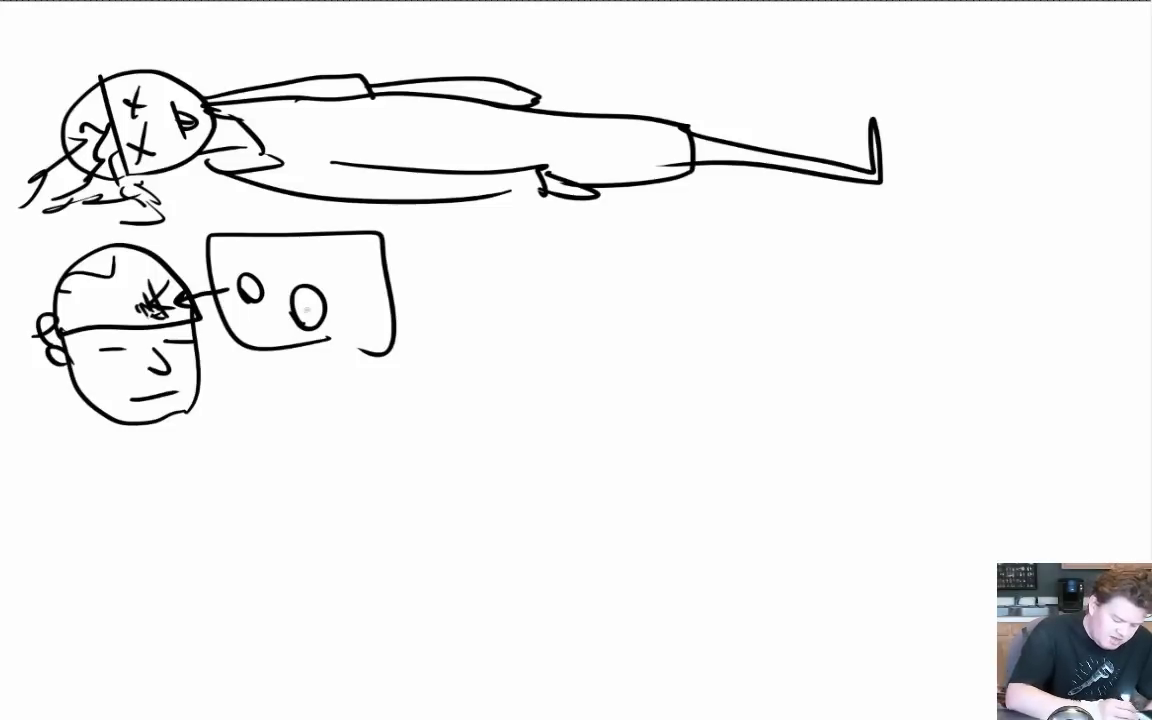
Step: Add a small circle outside the panel and a bent arrow pointing back at the wounded head, and enclose the head in a large loop
left_click_drag(276, 278, 266, 310)
mouse_move(280, 290)
left_mouse_down()
mouse_move(278, 308)
mouse_move(290, 302)
left_mouse_up()
mouse_move(418, 315)
left_mouse_down()
mouse_move(420, 288)
mouse_move(410, 318)
left_mouse_up()
mouse_move(302, 322)
left_mouse_down()
mouse_move(222, 376)
mouse_move(248, 410)
left_mouse_up()
left_click_drag(116, 454, 137, 456)
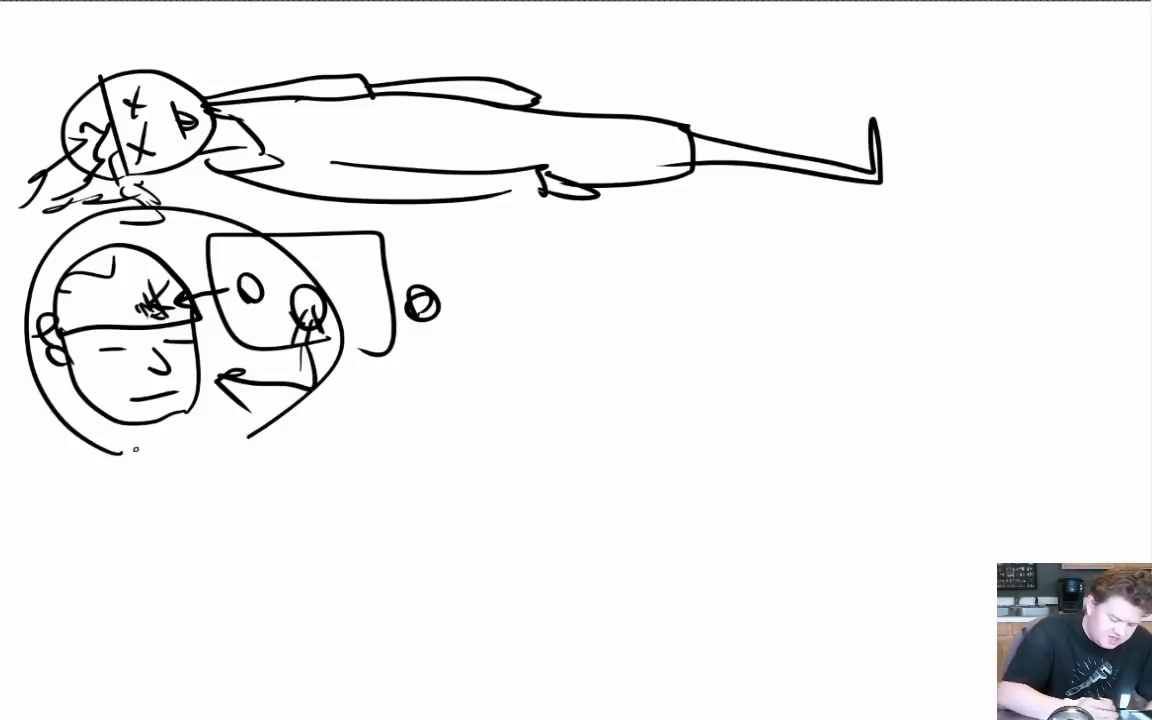
Step: Draw a long arrow leading away from the looped head to a new round face with frown lines, eyes, a nose and a mouth
left_click_drag(310, 342, 542, 346)
left_click_drag(482, 331, 480, 370)
mouse_move(595, 381)
left_mouse_down()
mouse_move(674, 257)
mouse_move(600, 388)
left_mouse_up()
left_click_drag(620, 289, 644, 288)
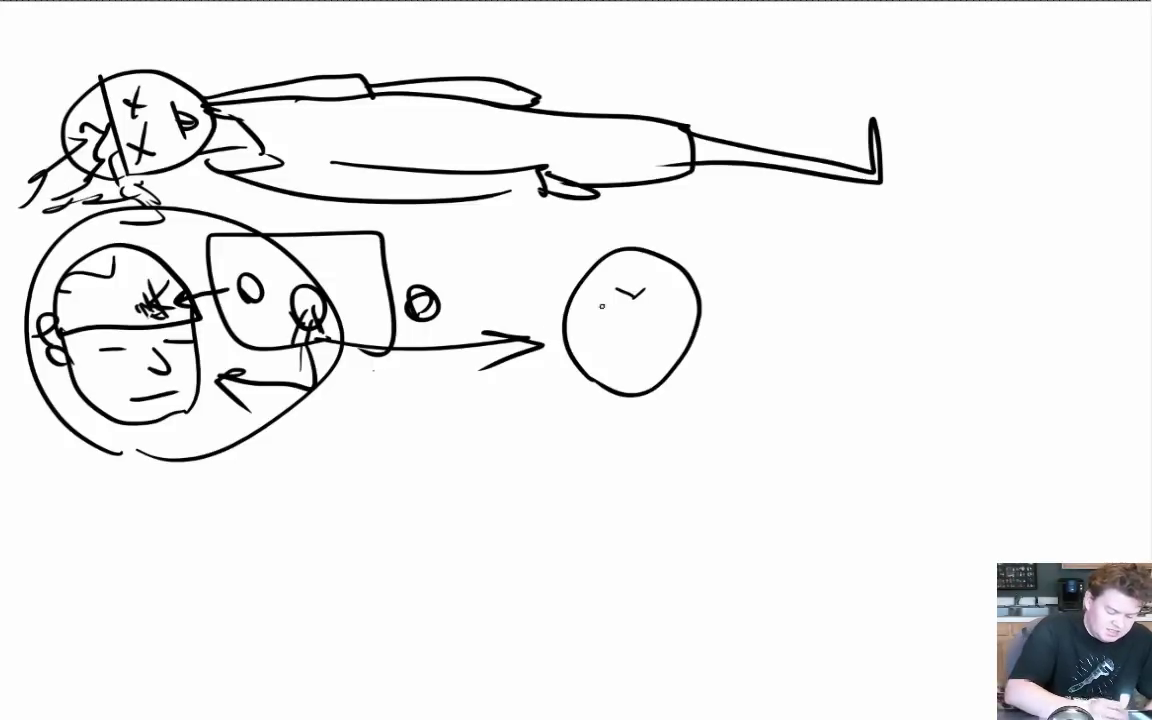
left_click(598, 320)
left_click(660, 318)
left_click_drag(610, 362, 649, 363)
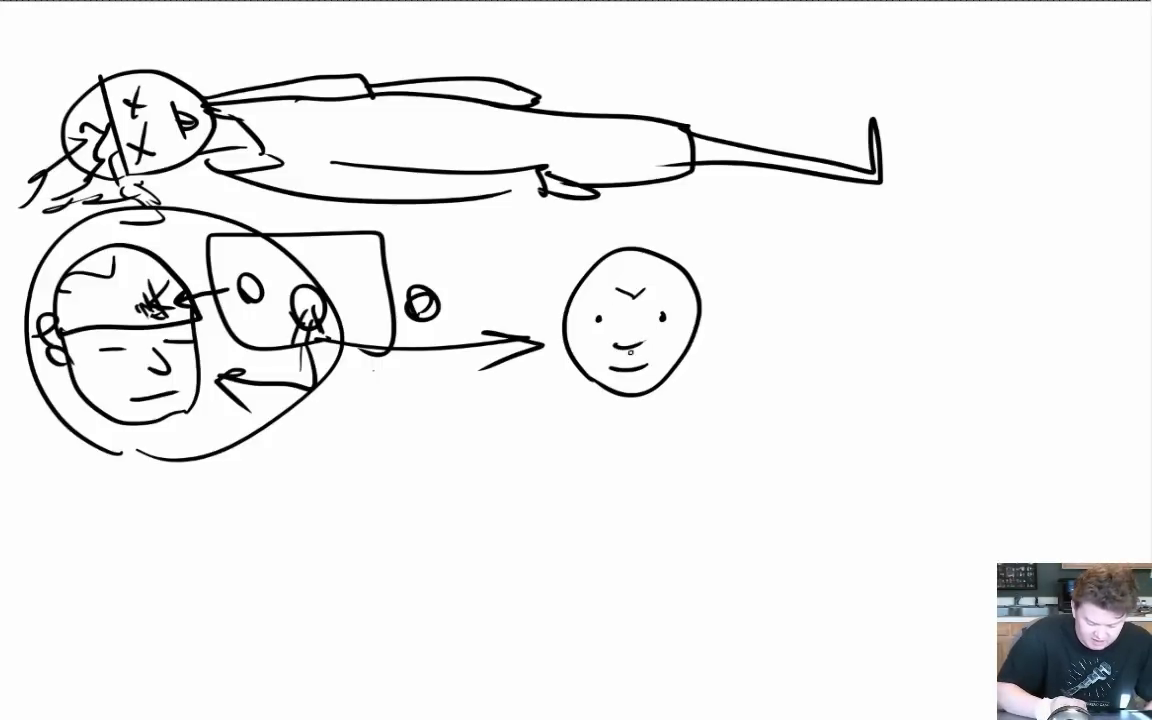
Step: Give the round face a curved headband, ears, hair tufts and long side loops, with a brain-like shape and curling arrows at its forehead
mouse_move(562, 330)
left_mouse_down()
mouse_move(558, 350)
mouse_move(596, 300)
mouse_move(652, 290)
mouse_move(703, 320)
mouse_move(691, 346)
left_mouse_up()
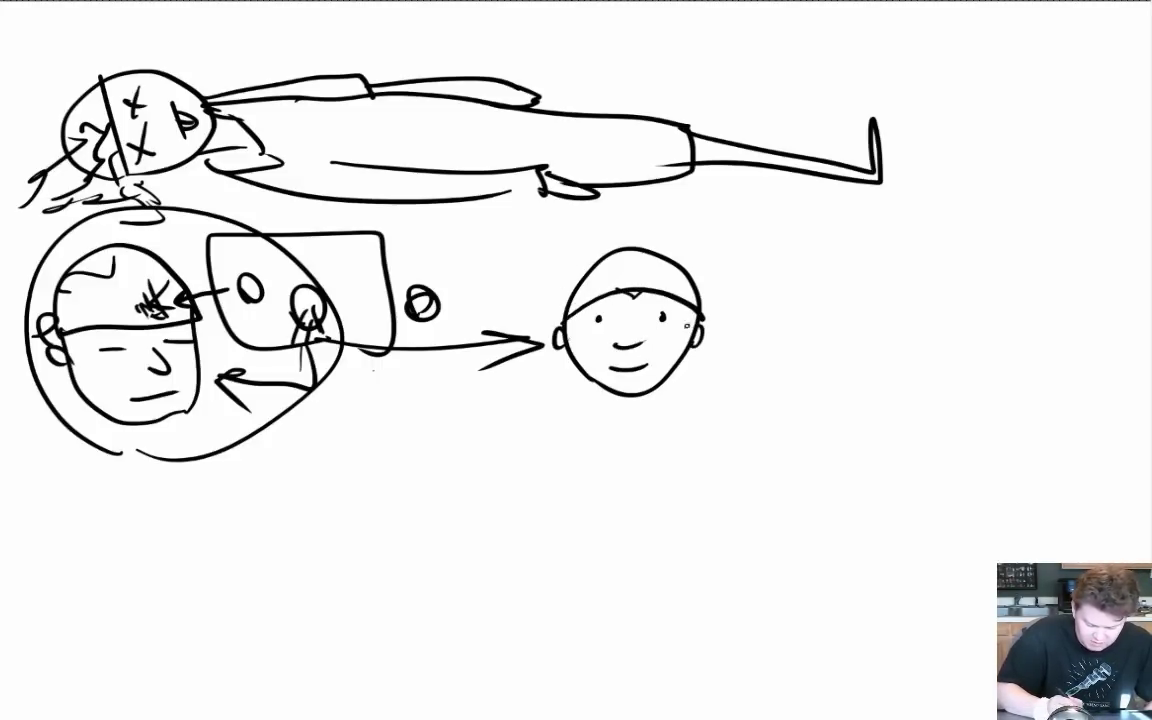
mouse_move(566, 320)
left_mouse_down()
mouse_move(541, 357)
mouse_move(574, 358)
left_mouse_up()
left_click_drag(705, 328, 682, 359)
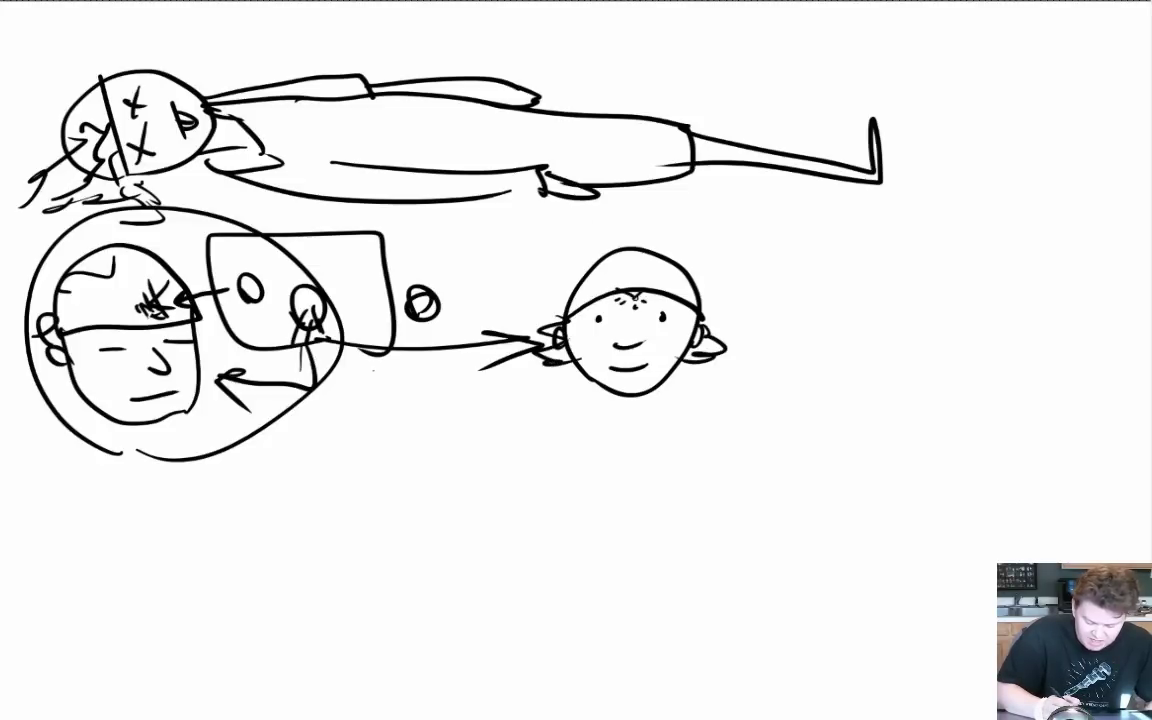
mouse_move(566, 313)
left_mouse_down()
mouse_move(602, 285)
mouse_move(622, 319)
left_mouse_up()
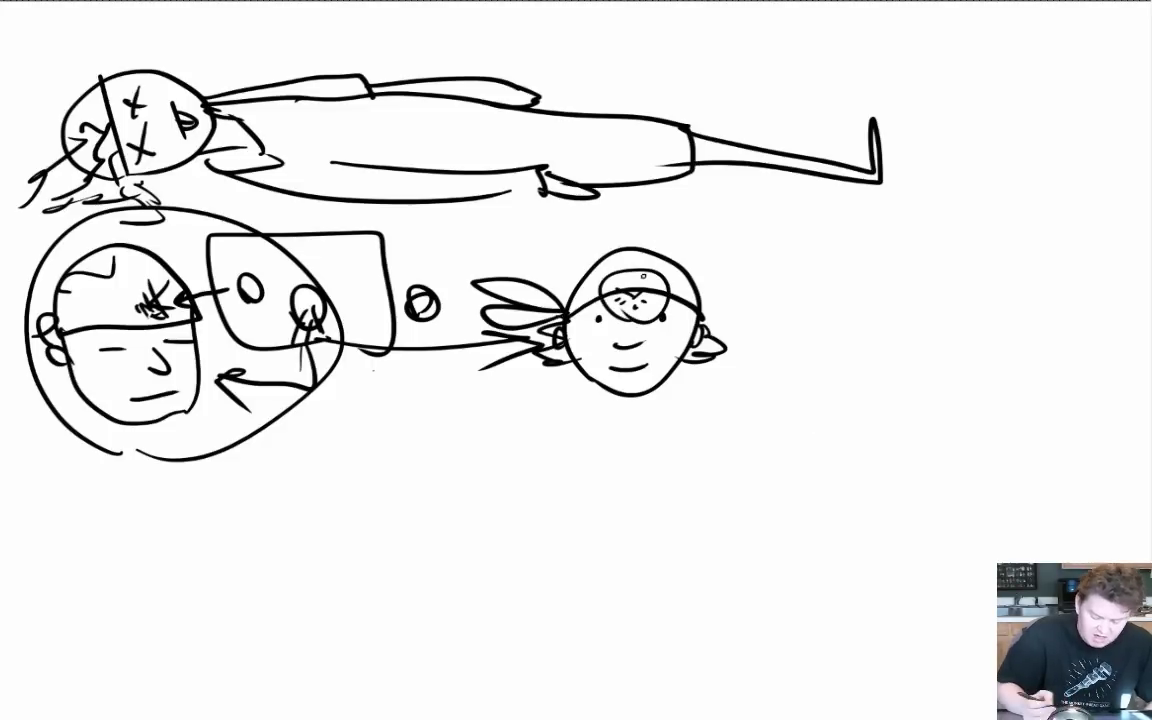
mouse_move(640, 272)
left_mouse_down()
mouse_move(700, 244)
mouse_move(708, 275)
left_mouse_up()
mouse_move(591, 243)
left_mouse_down()
mouse_move(553, 252)
mouse_move(570, 274)
left_mouse_up()
Step: Draw a second round head beside it with eyes, a straight headband, a V-shaped brow, ears, hair tufts, a nose and a flat mouth
mouse_move(797, 377)
left_mouse_down()
mouse_move(751, 329)
mouse_move(900, 298)
mouse_move(757, 346)
mouse_move(788, 318)
left_mouse_up()
left_click_drag(862, 312, 864, 320)
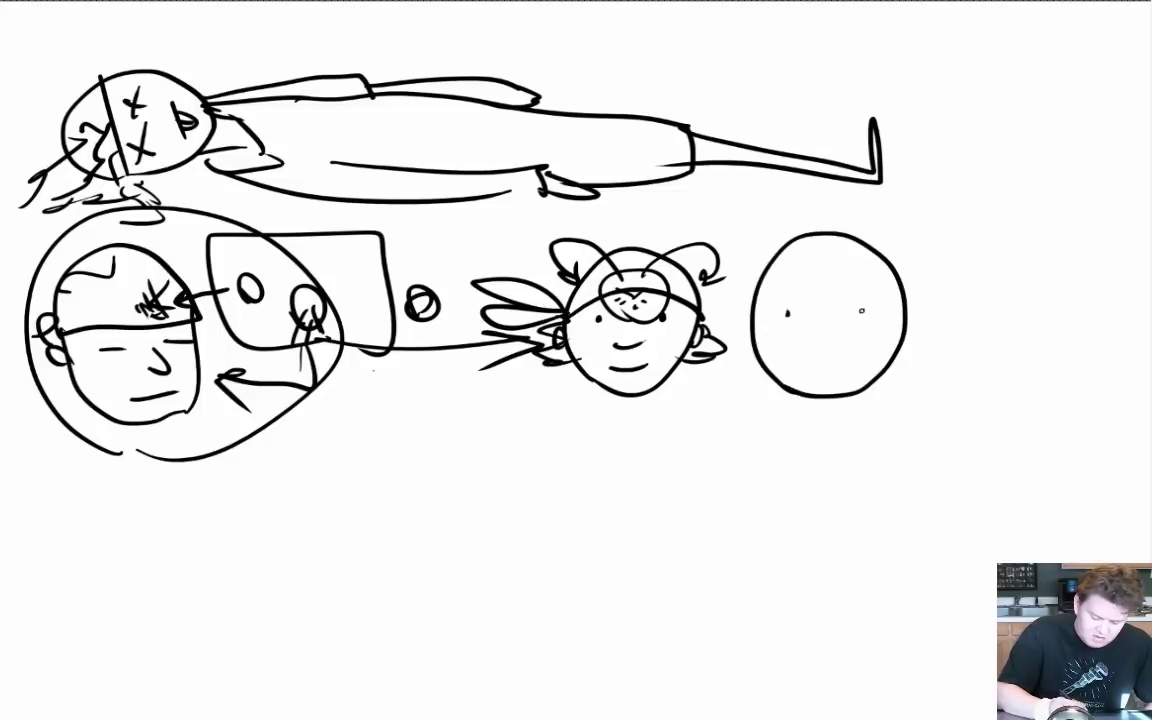
left_click_drag(752, 300, 912, 294)
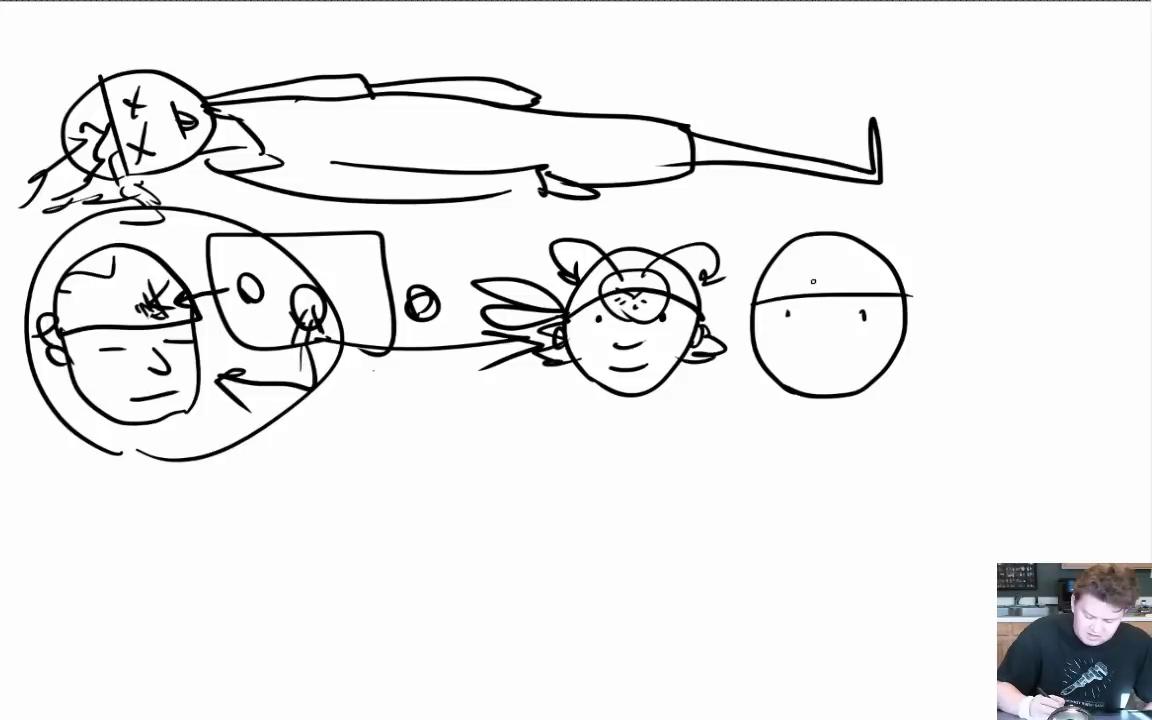
left_click_drag(805, 277, 850, 277)
left_click_drag(752, 316, 745, 340)
left_click_drag(905, 313, 908, 338)
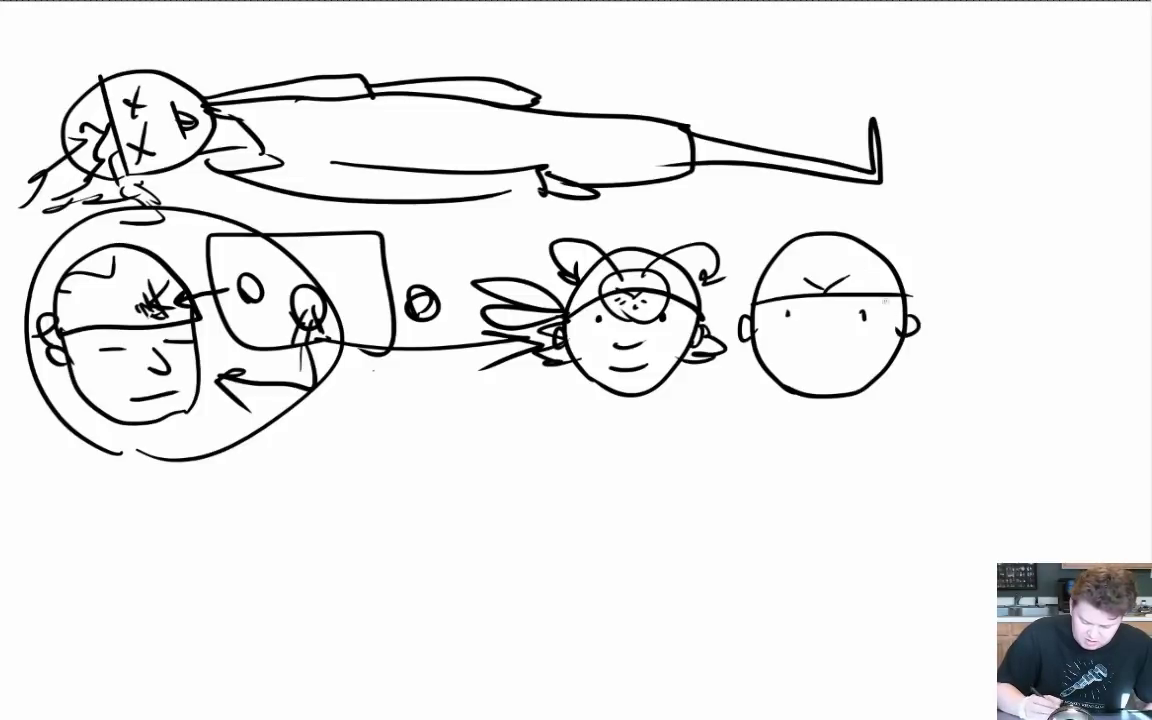
left_click_drag(752, 335, 760, 372)
left_click_drag(906, 335, 902, 370)
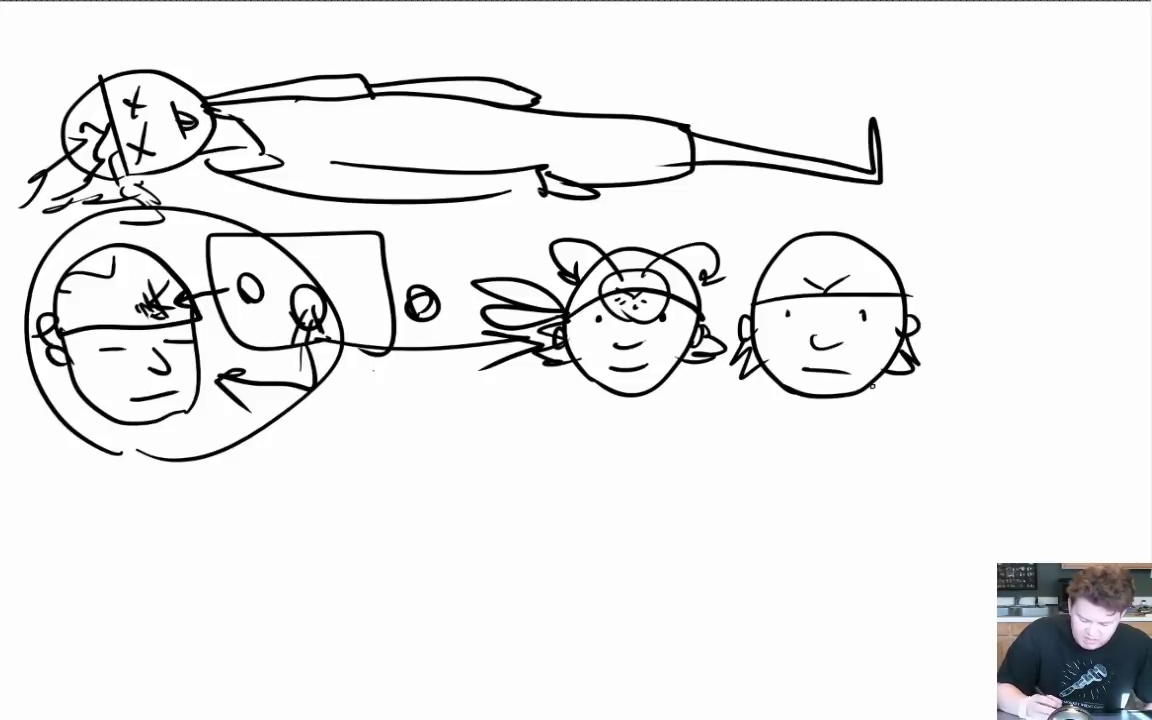
Step: Turn the second round head's eyes into closed lids and draw two rows of squiggles drifting up from the head
left_click_drag(776, 313, 872, 308)
left_click_drag(900, 262, 1014, 155)
mouse_move(964, 252)
left_mouse_down()
mouse_move(987, 252)
mouse_move(1014, 219)
left_mouse_up()
left_click_drag(1020, 209, 1029, 202)
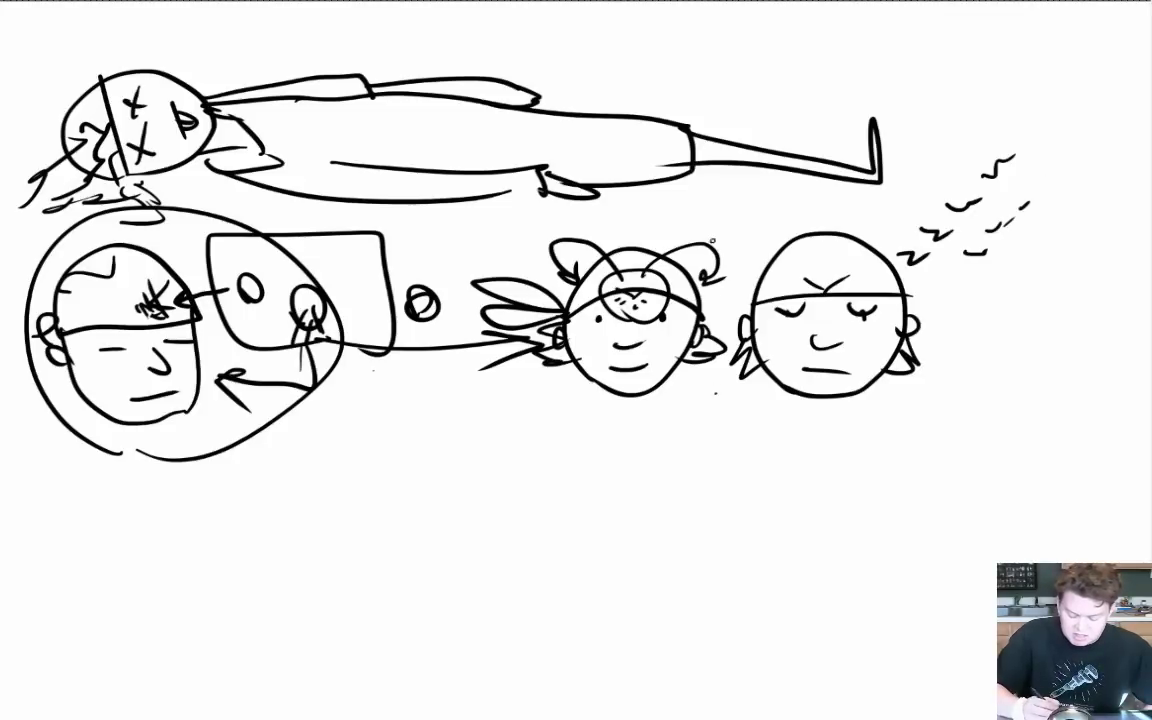
Step: Outline the sleeping head and its squiggles with a stepped panel, darken an eyelid, and draw an arrow pointing out of the panel
mouse_move(713, 241)
left_mouse_down()
mouse_move(913, 90)
mouse_move(967, 329)
mouse_move(668, 388)
left_mouse_up()
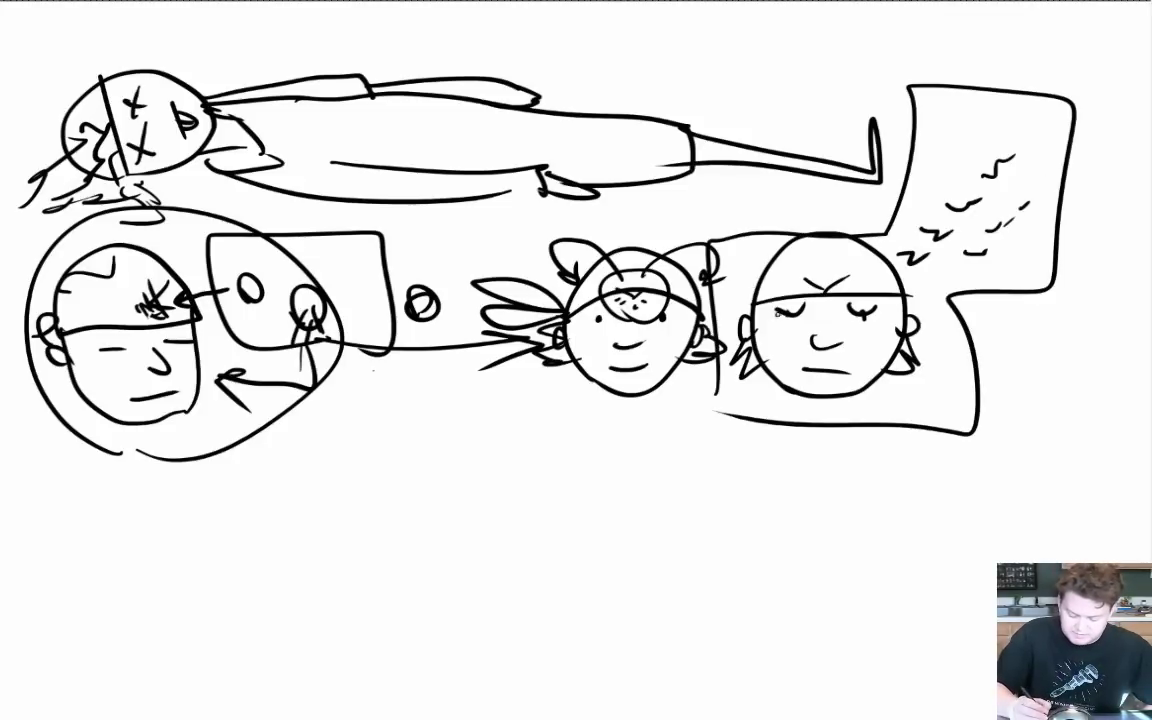
left_click_drag(765, 311, 800, 310)
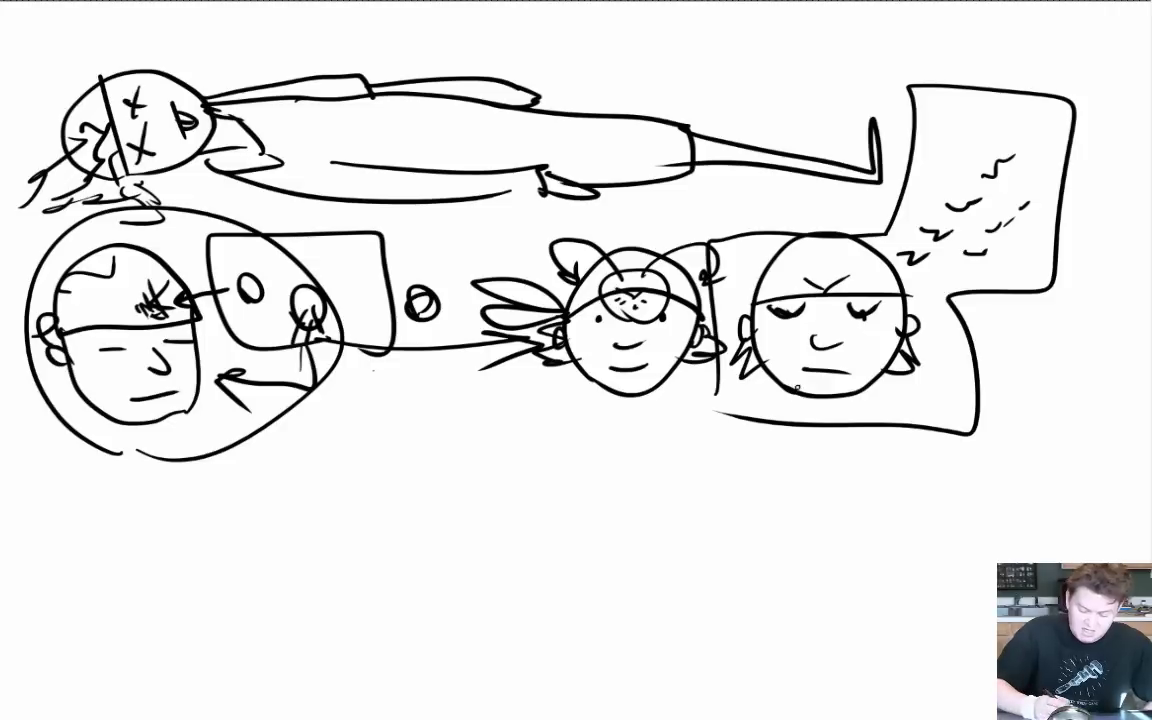
left_click_drag(940, 356, 1030, 352)
left_click_drag(1005, 330, 1008, 378)
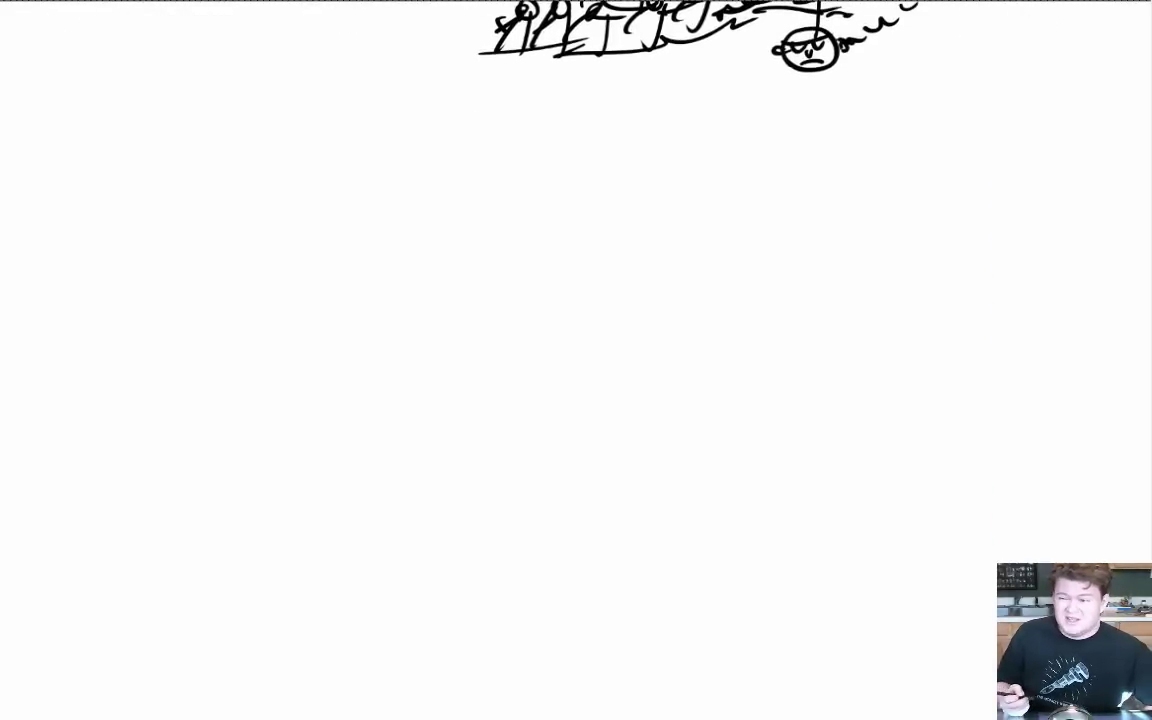
Step: Letter VISIONS in large capitals on a blank area below the earlier drawings, underline the word and box it
left_click_drag(37, 107, 64, 176)
left_click_drag(81, 107, 82, 175)
left_click_drag(130, 108, 100, 178)
mouse_move(164, 112)
left_mouse_down()
mouse_move(167, 168)
mouse_move(195, 112)
left_mouse_up()
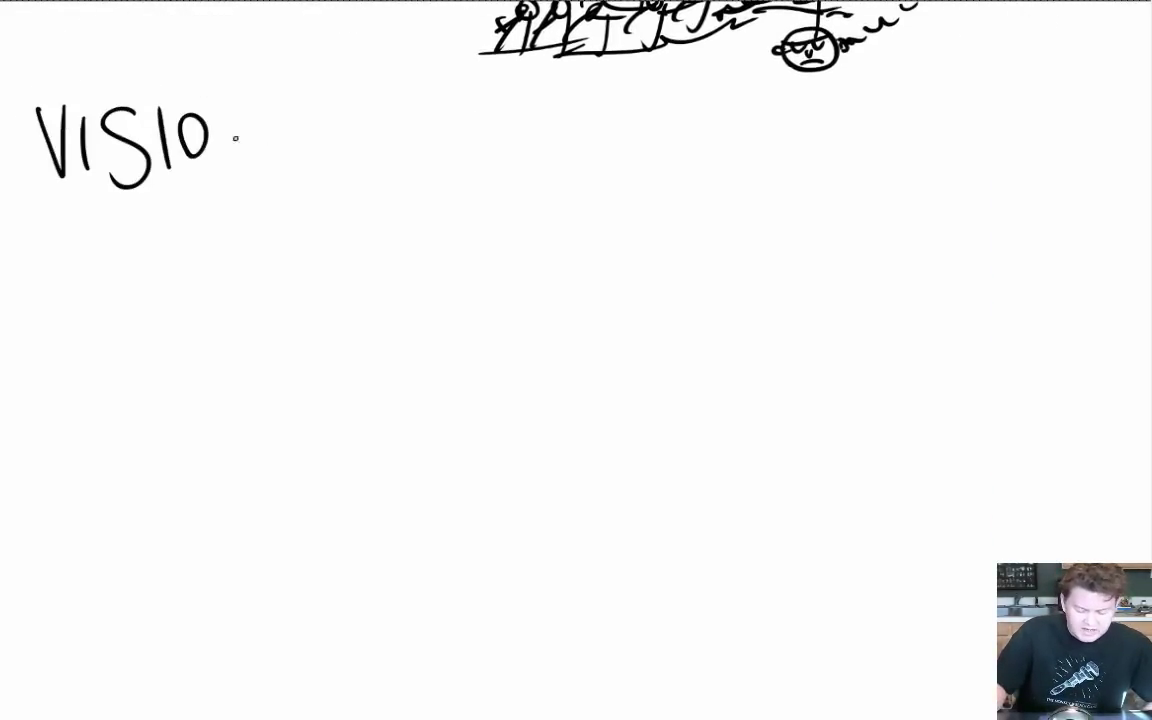
mouse_move(228, 166)
left_mouse_down()
mouse_move(258, 100)
mouse_move(262, 160)
left_mouse_up()
mouse_move(319, 198)
left_mouse_down()
mouse_move(24, 88)
mouse_move(322, 205)
mouse_move(19, 197)
left_mouse_up()
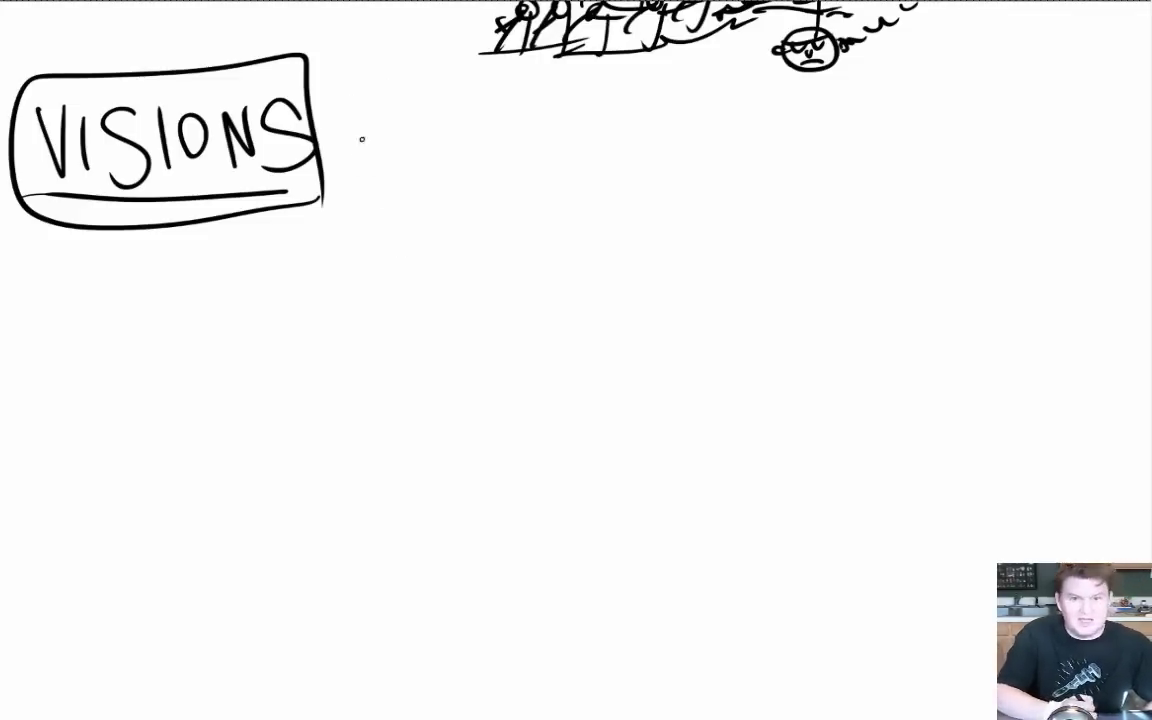
Step: Draw a full-length grim reaper beside the VISIONS box, with a skull face, hooded robe, arms and a long curved scythe
mouse_move(409, 158)
left_mouse_down()
mouse_move(462, 118)
mouse_move(439, 188)
mouse_move(450, 152)
mouse_move(413, 150)
left_mouse_up()
mouse_move(430, 142)
left_mouse_down()
mouse_move(437, 132)
mouse_move(435, 165)
left_mouse_up()
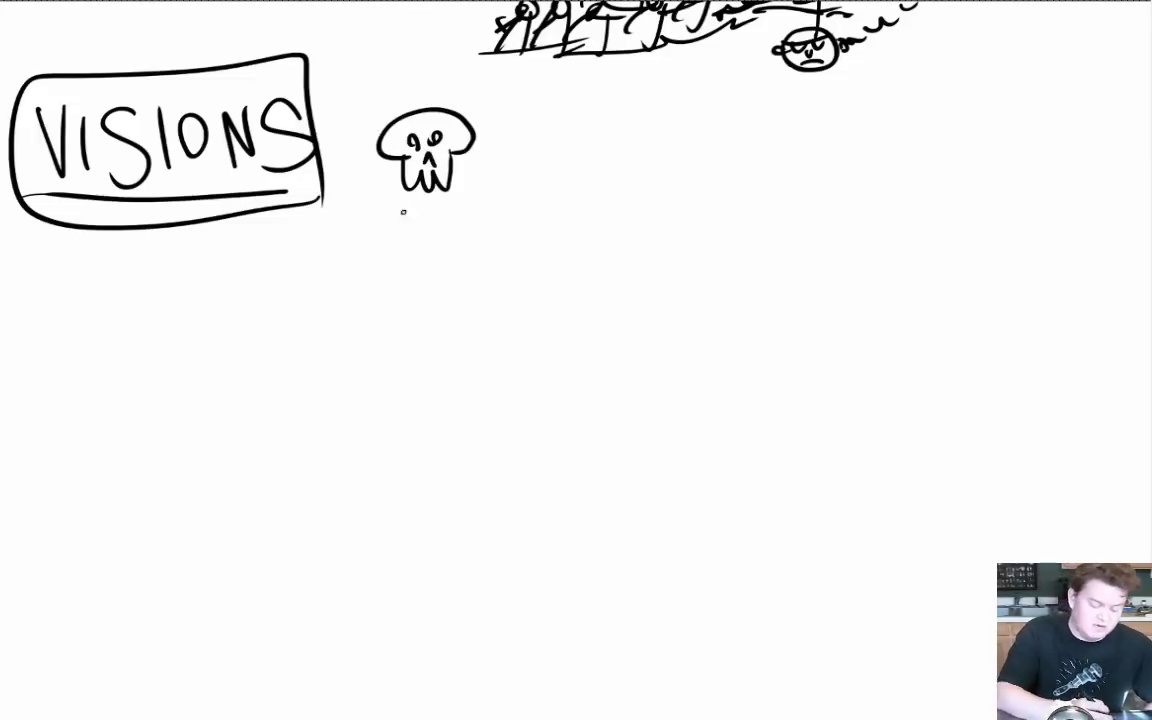
mouse_move(360, 223)
left_mouse_down()
mouse_move(374, 117)
mouse_move(478, 174)
left_mouse_up()
left_click_drag(366, 196, 326, 380)
left_click_drag(477, 178, 489, 514)
mouse_move(348, 219)
left_mouse_down()
mouse_move(333, 550)
mouse_move(366, 478)
left_mouse_up()
left_click_drag(346, 406, 366, 474)
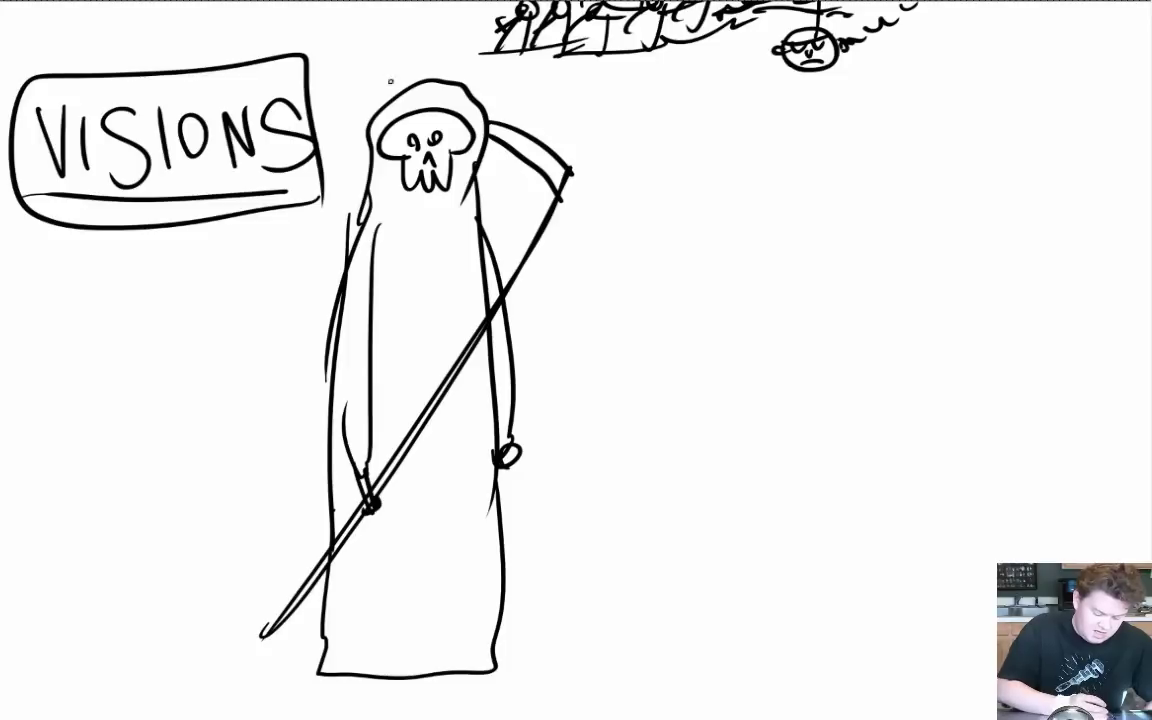
mouse_move(405, 97)
left_mouse_down()
mouse_move(341, 92)
mouse_move(416, 83)
left_mouse_up()
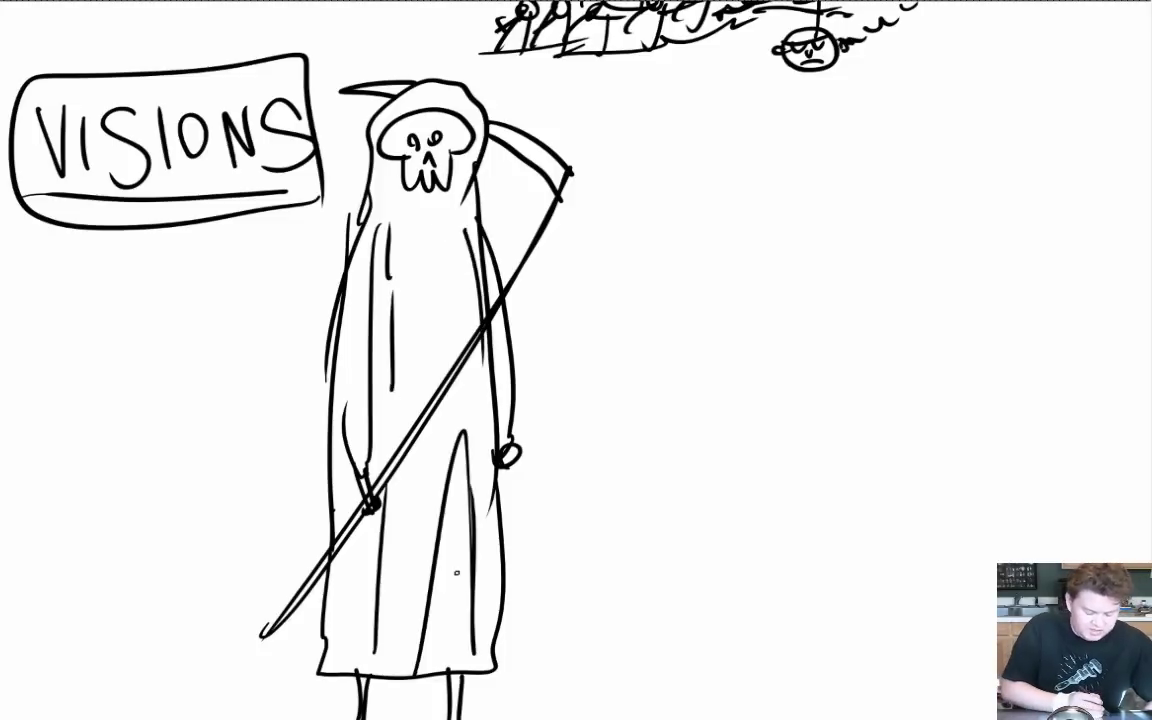
Step: Draw a feathered skull-faced serpent creature with a coiling body below the VISIONS box, plus an arrow pointing at the reaper
left_click_drag(362, 160, 336, 205)
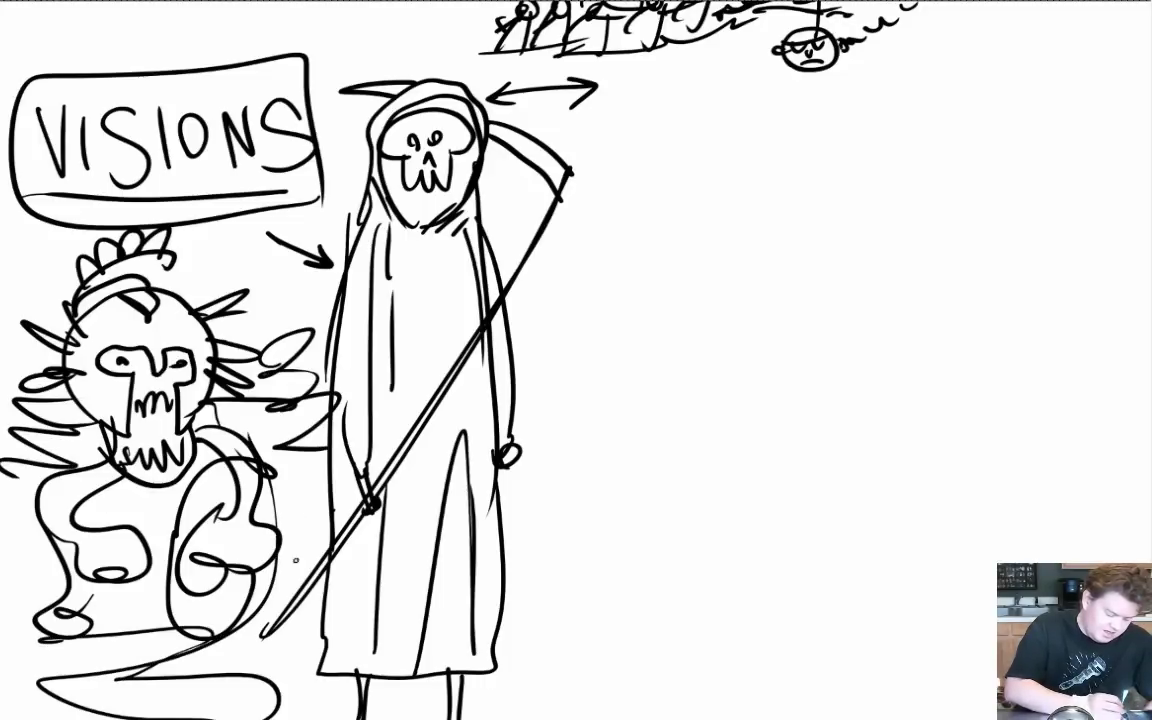
left_click_drag(275, 580, 290, 711)
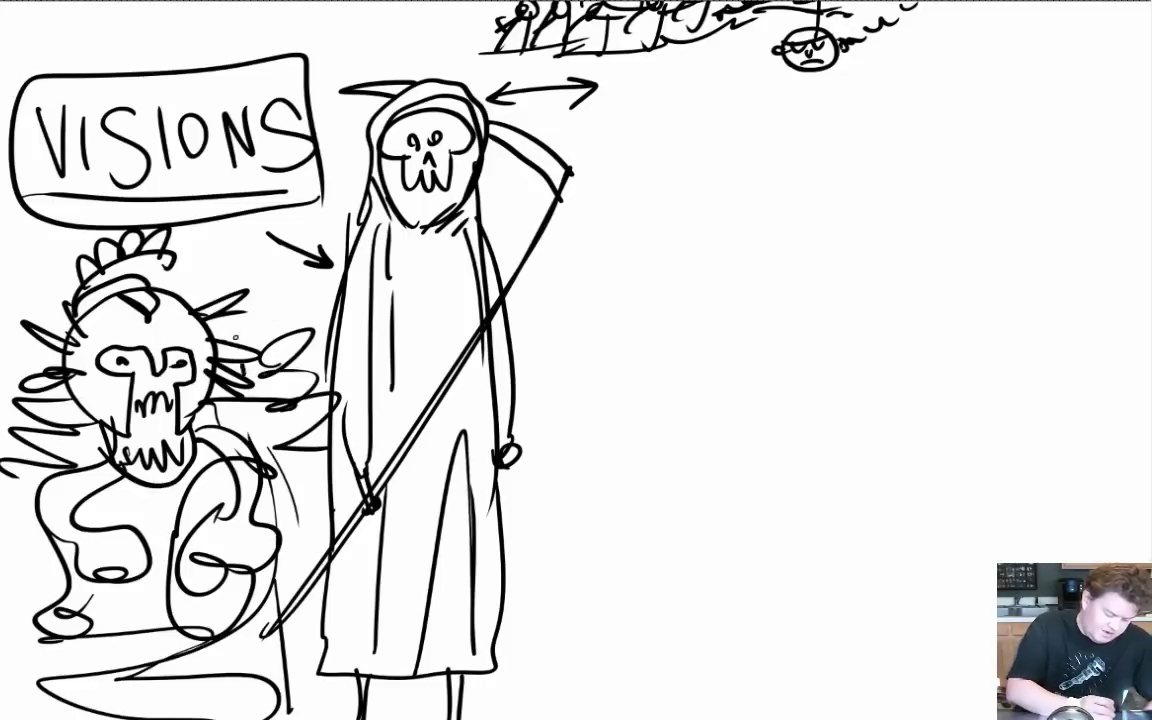
mouse_move(218, 322)
left_mouse_down()
mouse_move(188, 216)
mouse_move(247, 212)
mouse_move(638, 292)
mouse_move(600, 303)
left_mouse_up()
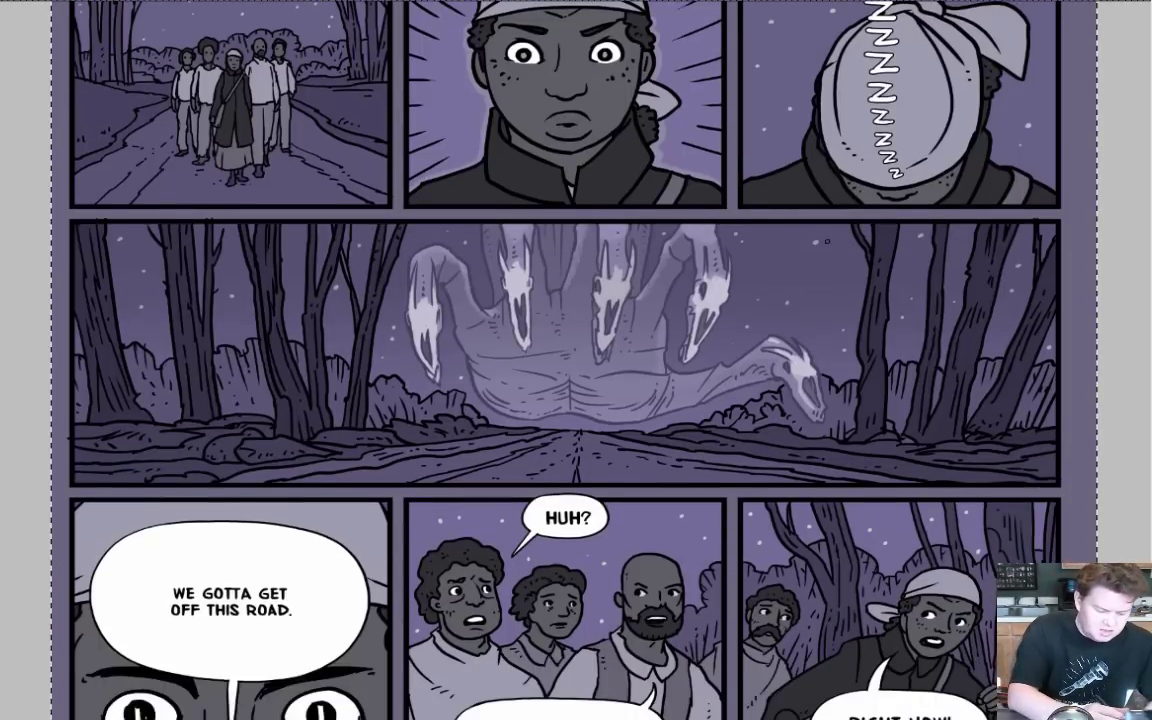
Step: On the night-road comic page, draw four black arrows pointing at the giant ghostly hand with skull fingertips
mouse_move(837, 257)
left_mouse_down()
mouse_move(728, 325)
mouse_move(770, 322)
left_mouse_up()
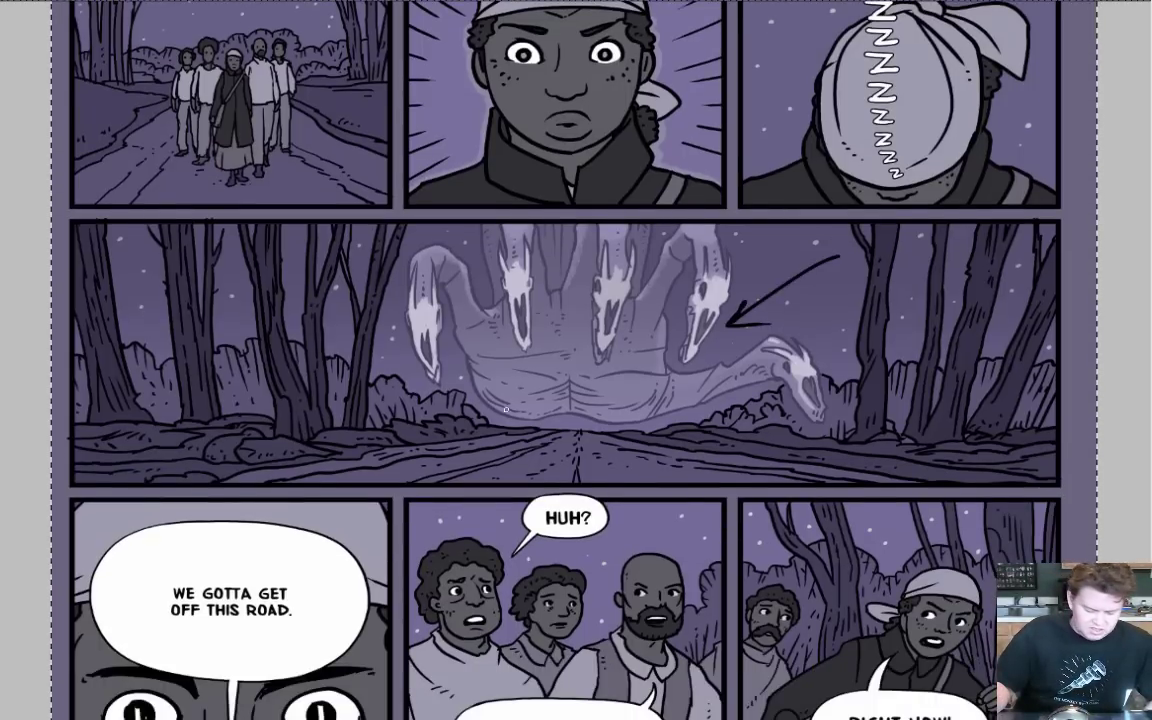
left_click_drag(215, 326, 410, 350)
left_click_drag(345, 322, 367, 370)
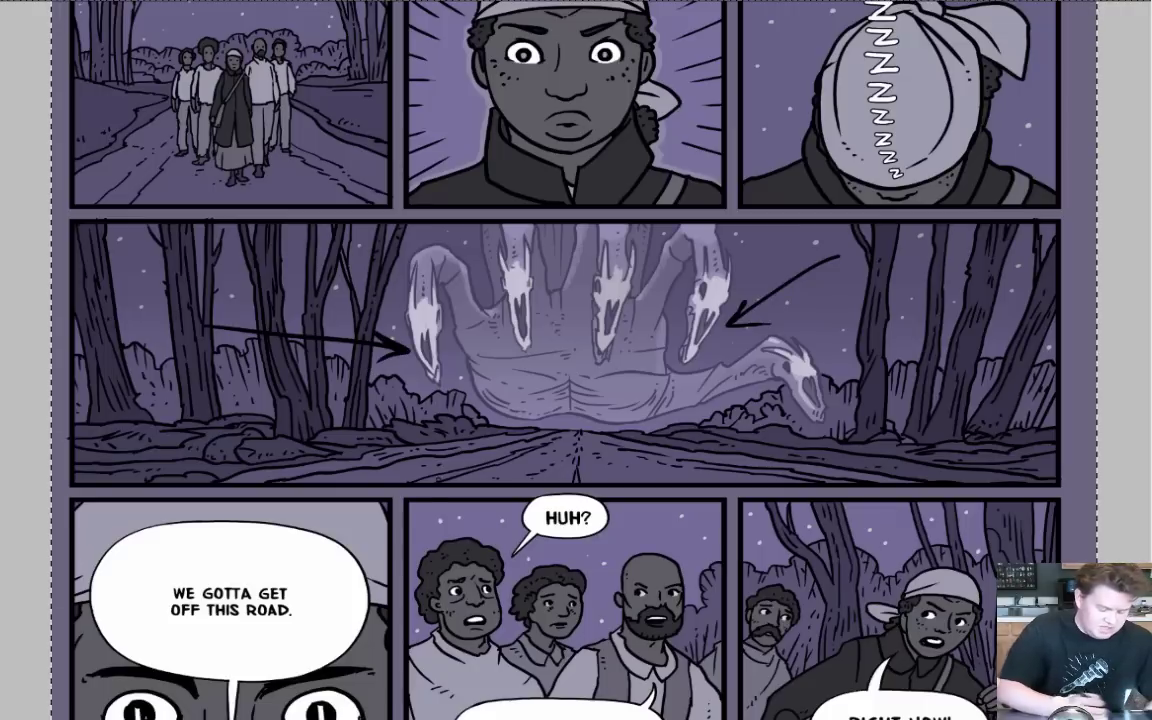
left_click_drag(427, 496, 478, 430)
left_click_drag(740, 517, 692, 427)
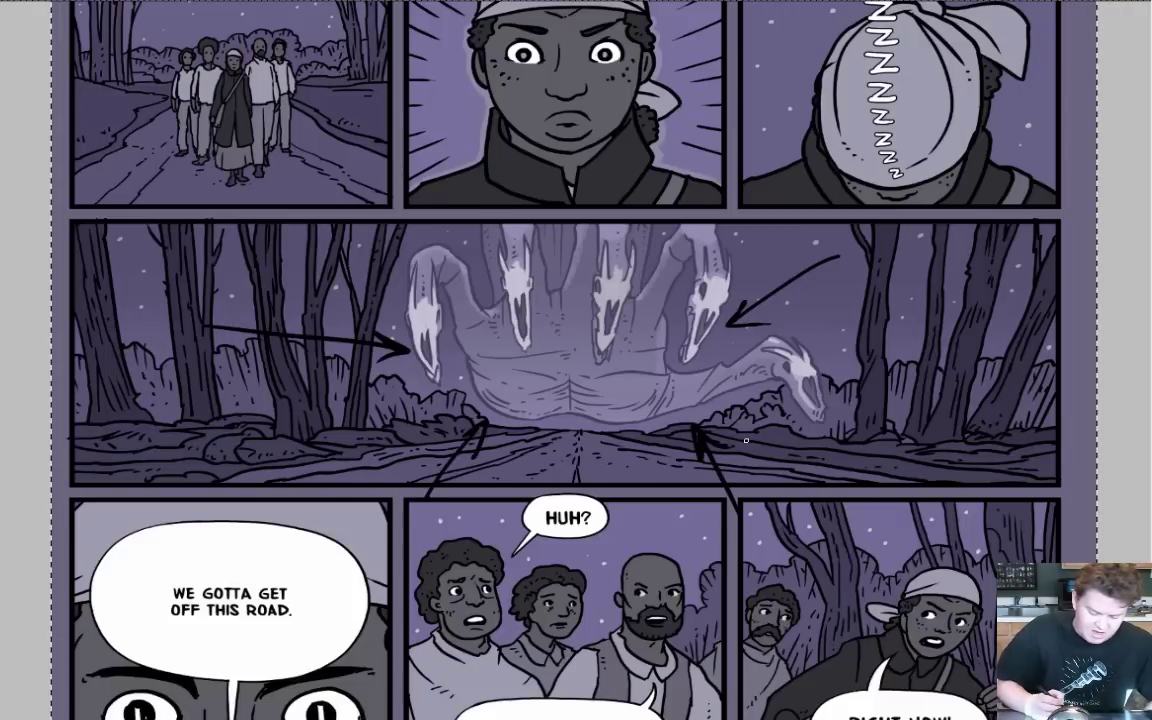
scroll(576, 360, "up", 2)
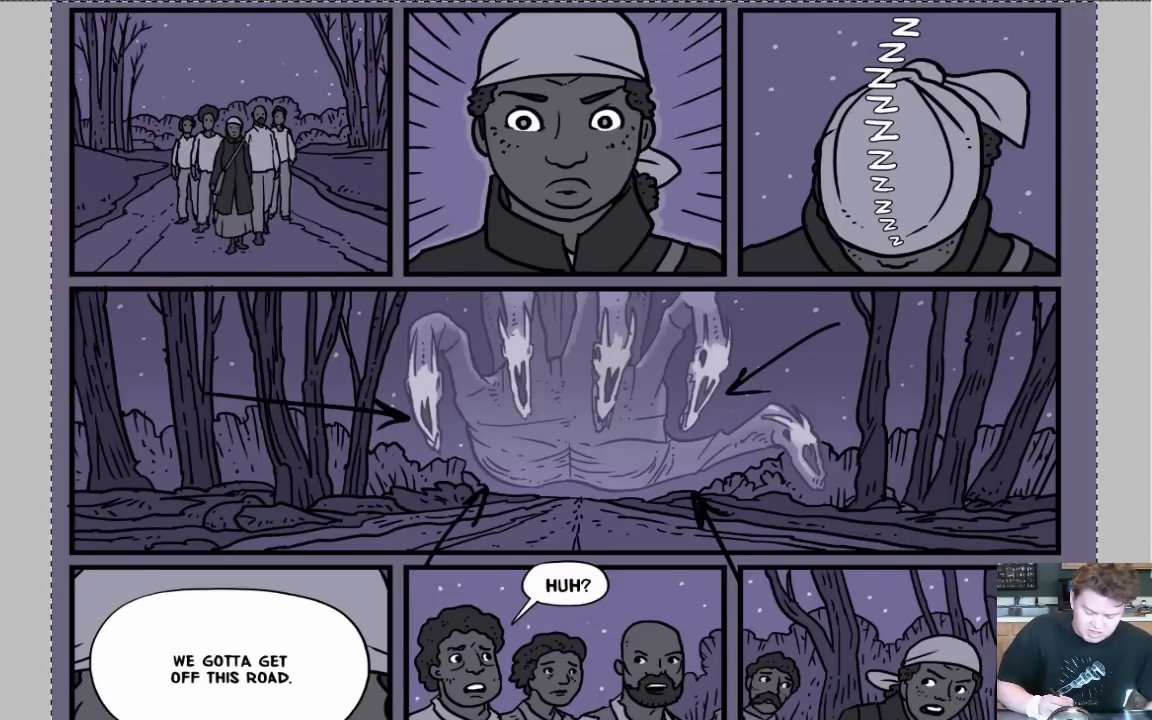
scroll(576, 360, "down", 2)
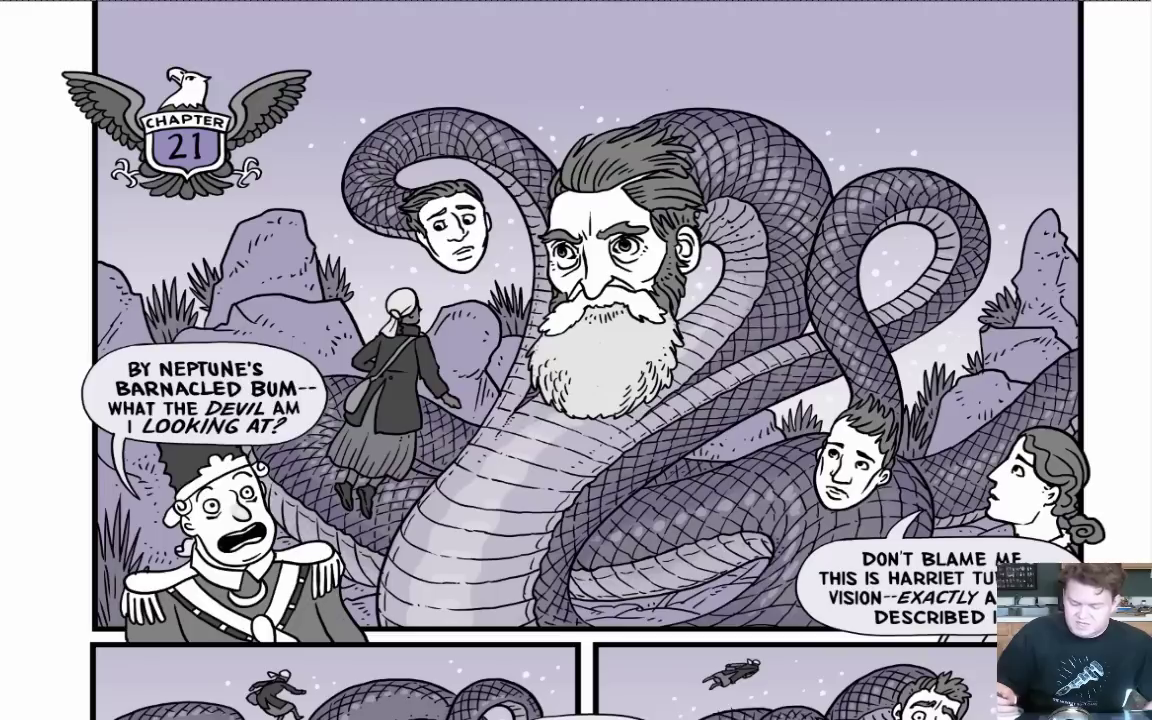
Step: On the Chapter 21 page, draw arrows pointing at the bearded serpent head, the small-headed neck and the large coil
left_click_drag(500, 22, 571, 135)
left_click_drag(541, 113, 571, 135)
left_click_drag(571, 135, 567, 110)
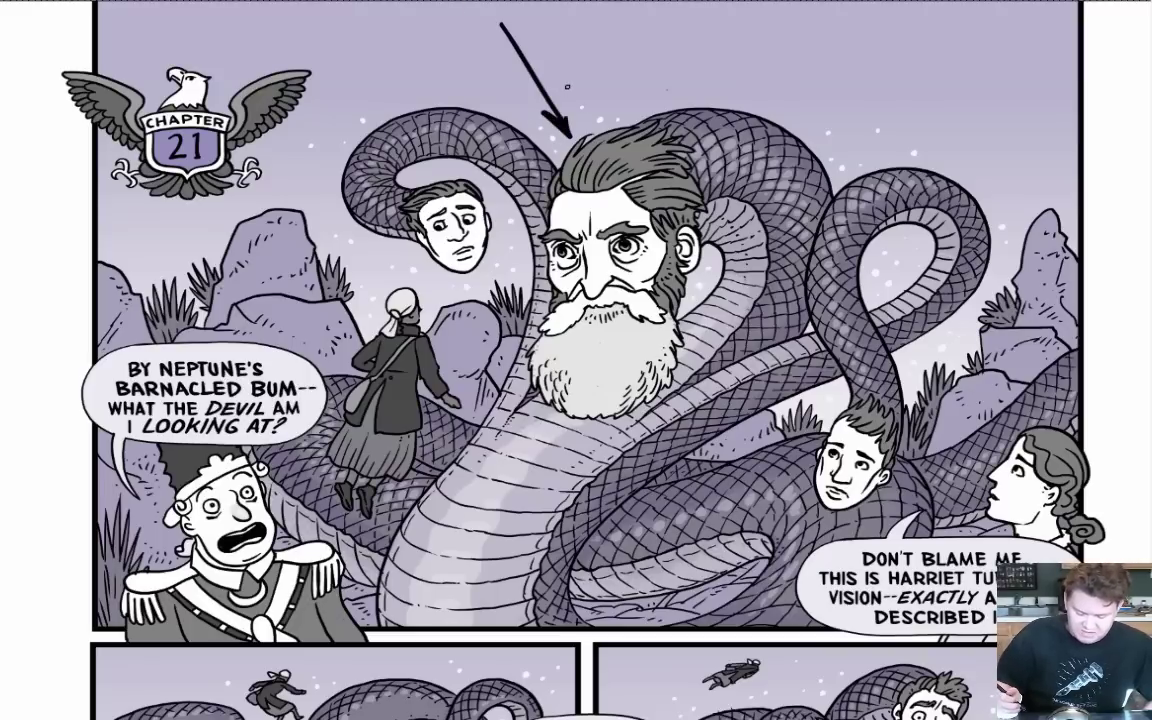
left_click_drag(225, 215, 348, 237)
left_click_drag(952, 72, 828, 130)
left_click_drag(751, 28, 741, 101)
left_click_drag(731, 84, 753, 86)
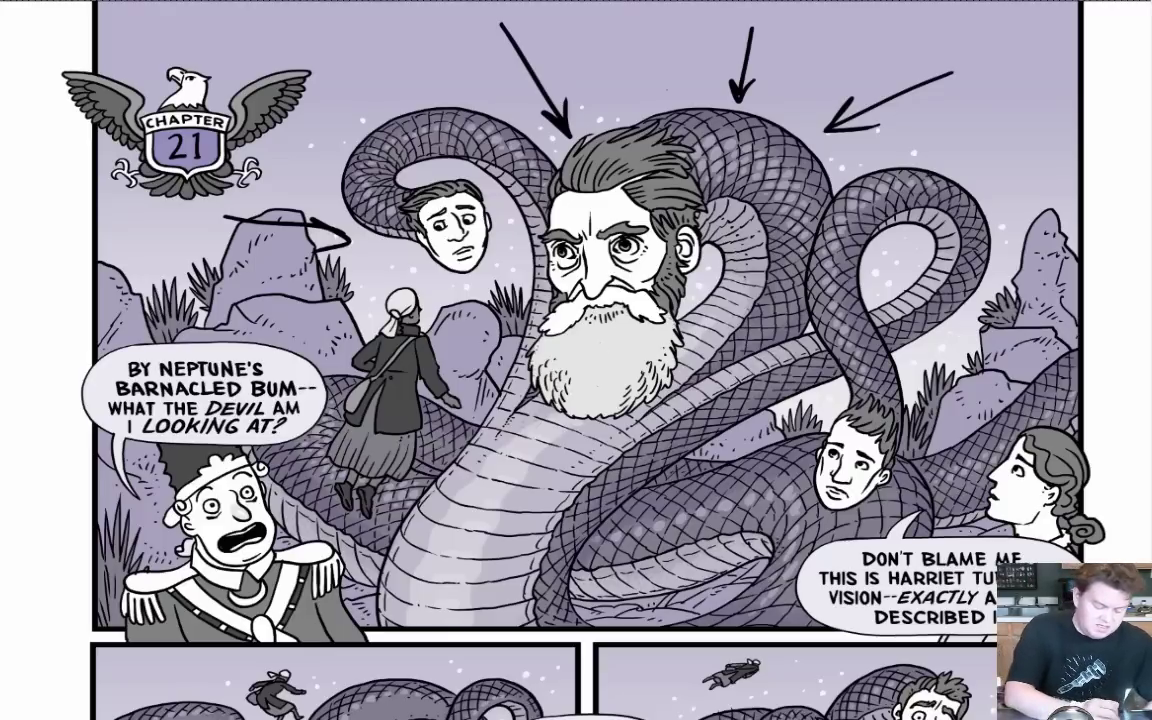
Step: Bring up the comic page of Nat Turner rallying his followers and look through its panels
left_click(408, 1)
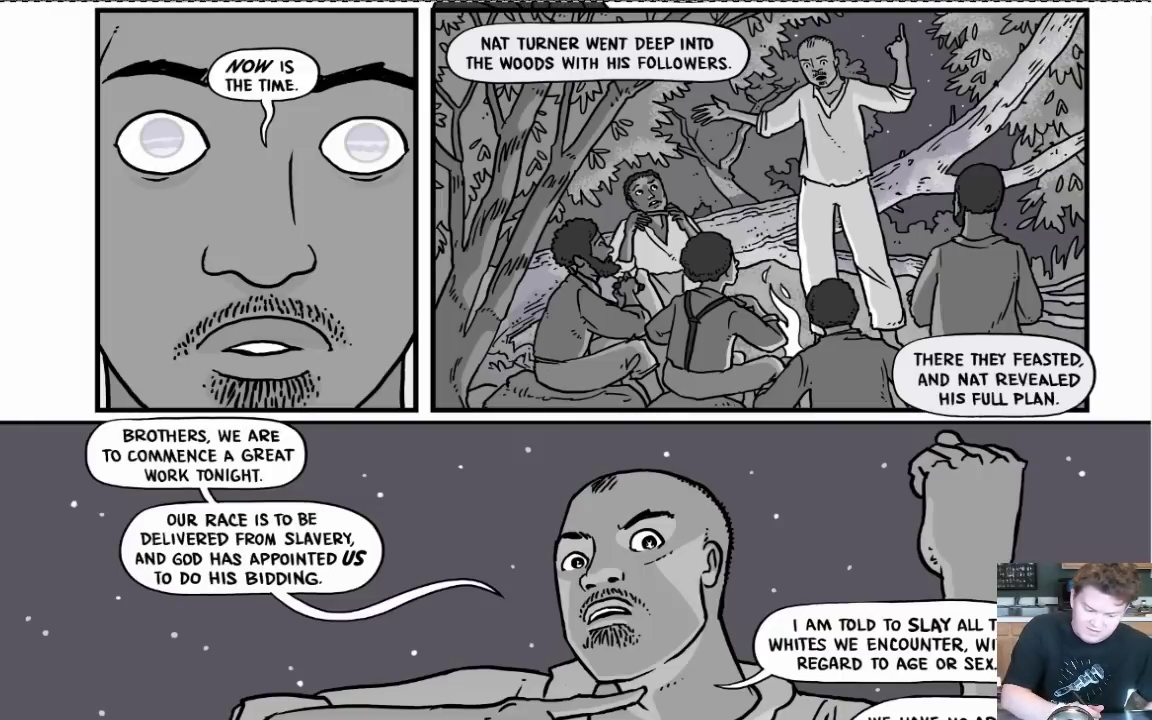
scroll(576, 360, "down", 3)
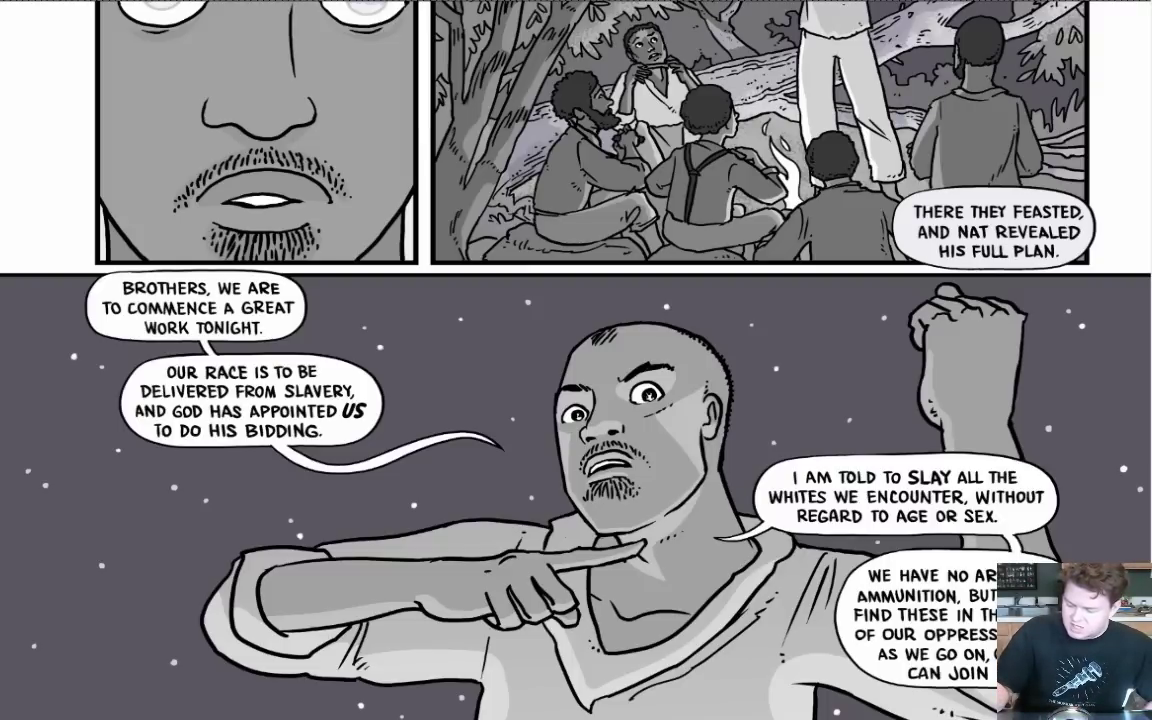
scroll(576, 360, "up", 3)
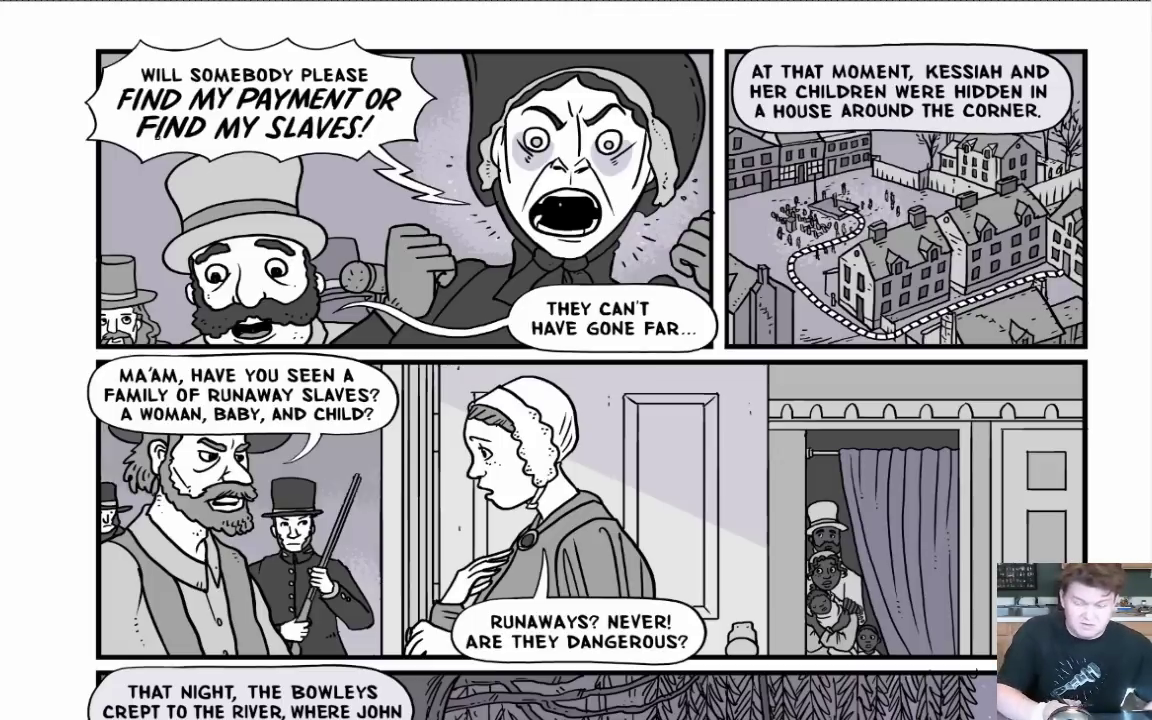
Step: Mark the runaway family's pages with arrows at the top-hatted man, the shouting woman, the escape route and the boat
mouse_move(33, 172)
left_mouse_down()
mouse_move(140, 202)
mouse_move(118, 222)
left_mouse_up()
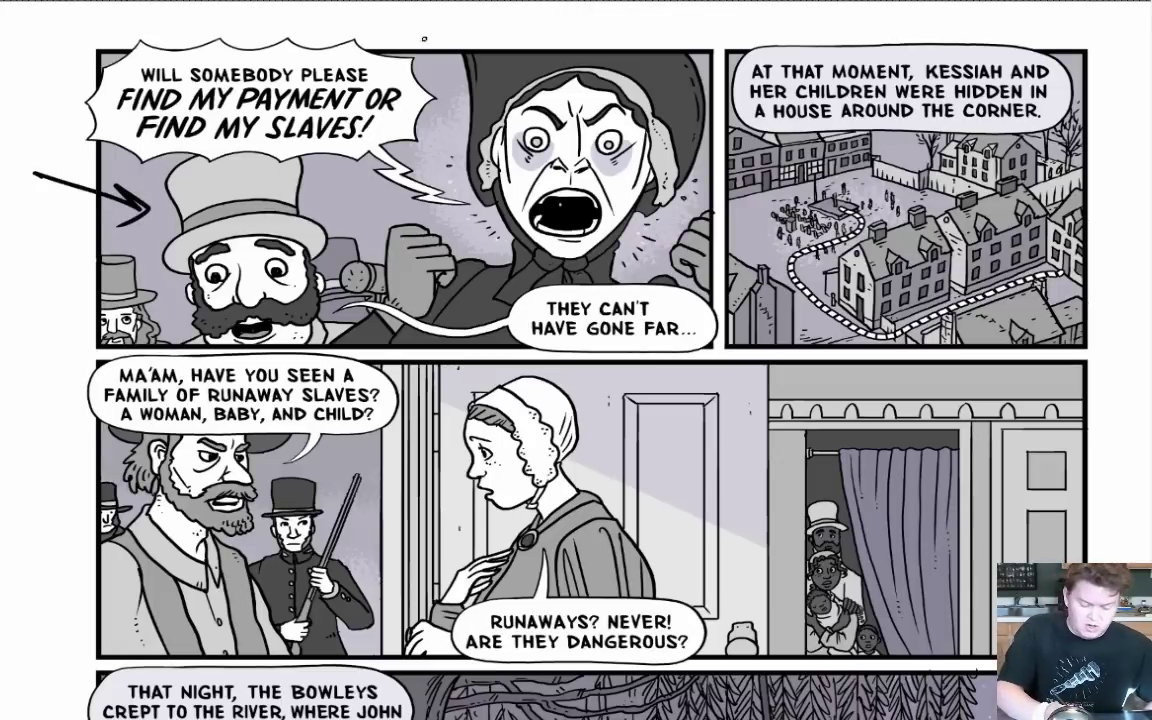
left_click_drag(415, 27, 460, 100)
mouse_move(828, 240)
left_mouse_down()
mouse_move(882, 235)
mouse_move(823, 241)
left_mouse_up()
mouse_move(808, 234)
left_mouse_down()
mouse_move(768, 247)
mouse_move(892, 355)
mouse_move(1034, 313)
mouse_move(1078, 285)
left_mouse_up()
left_click_drag(1062, 276, 1078, 290)
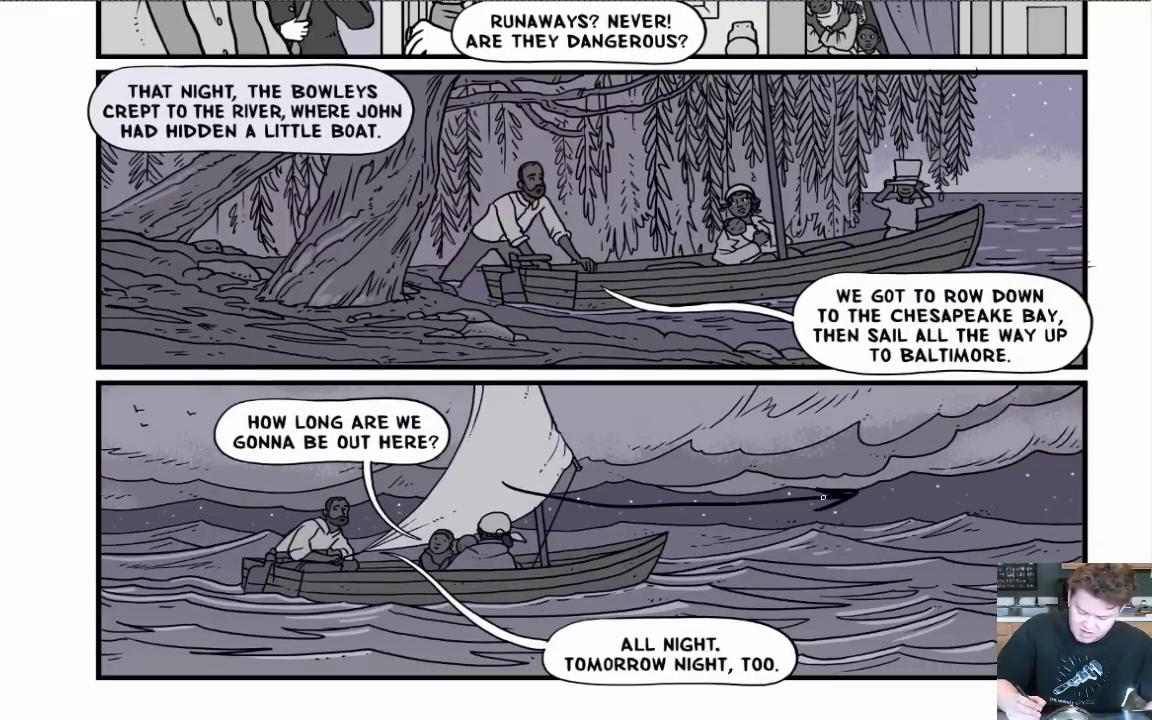
left_click_drag(72, 506, 272, 509)
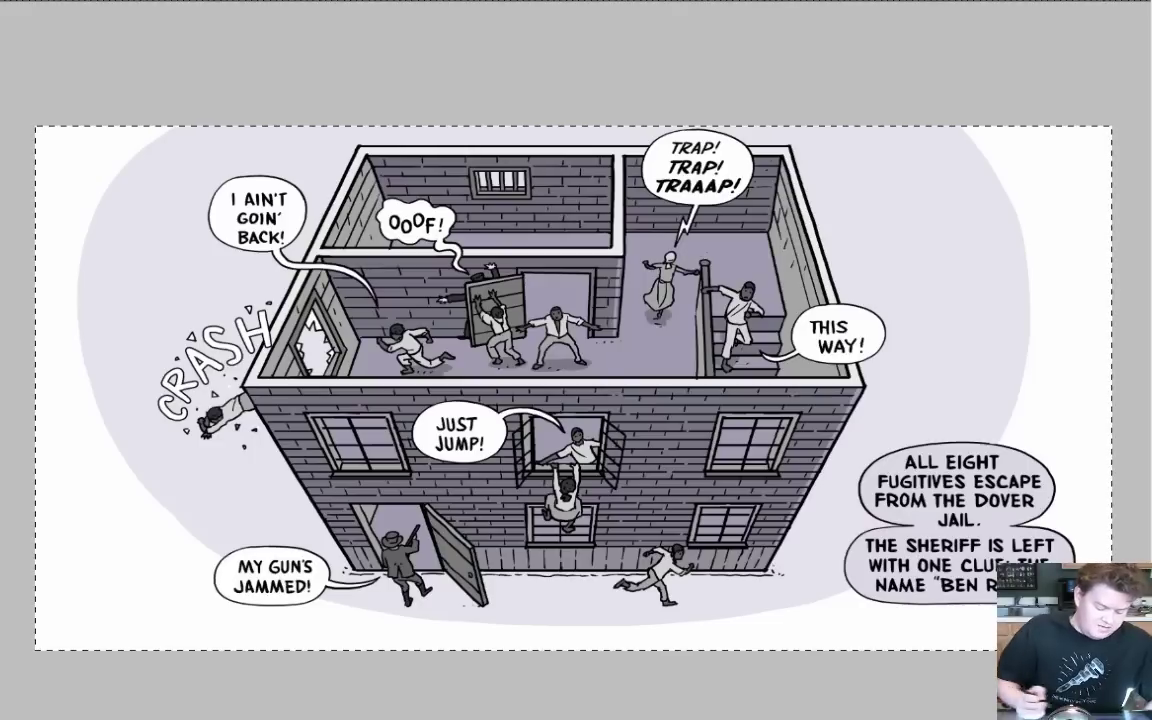
Step: Draw arrows around the Dover jail picture, beside the smashed window, by the opposite wall and below the front door
mouse_move(263, 455)
left_mouse_down()
mouse_move(195, 510)
mouse_move(244, 490)
left_mouse_up()
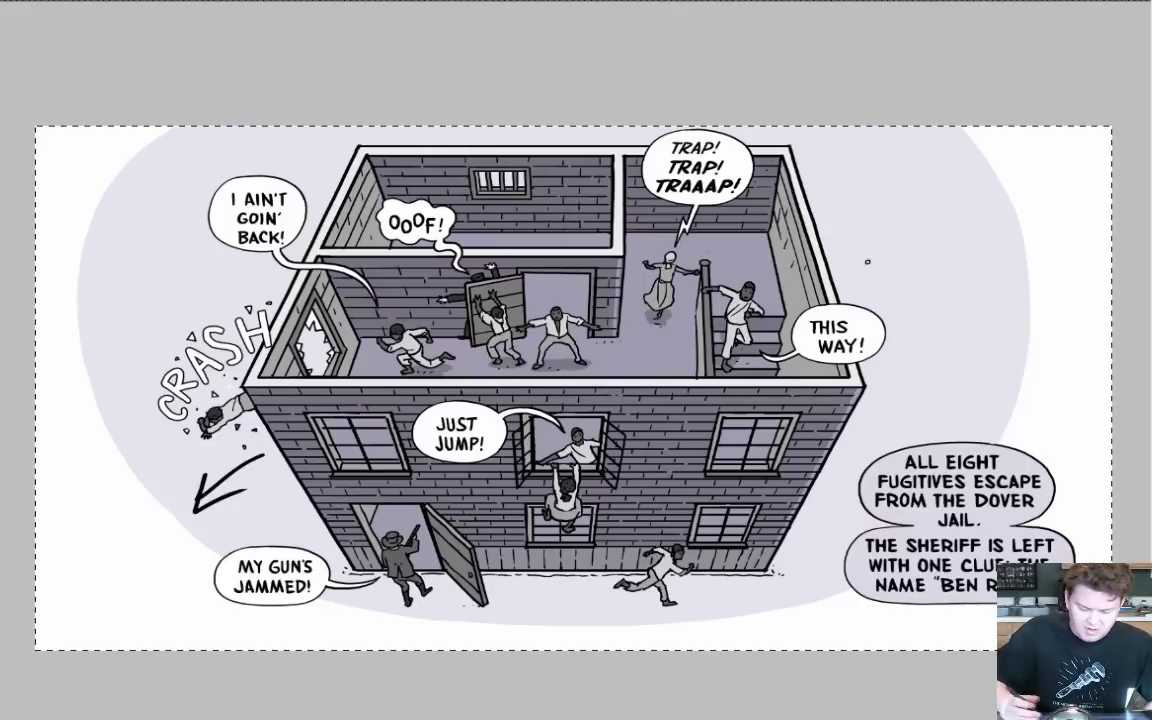
left_click_drag(848, 250, 950, 278)
left_click_drag(908, 256, 910, 286)
left_click_drag(515, 575, 548, 630)
left_click_drag(522, 612, 553, 606)
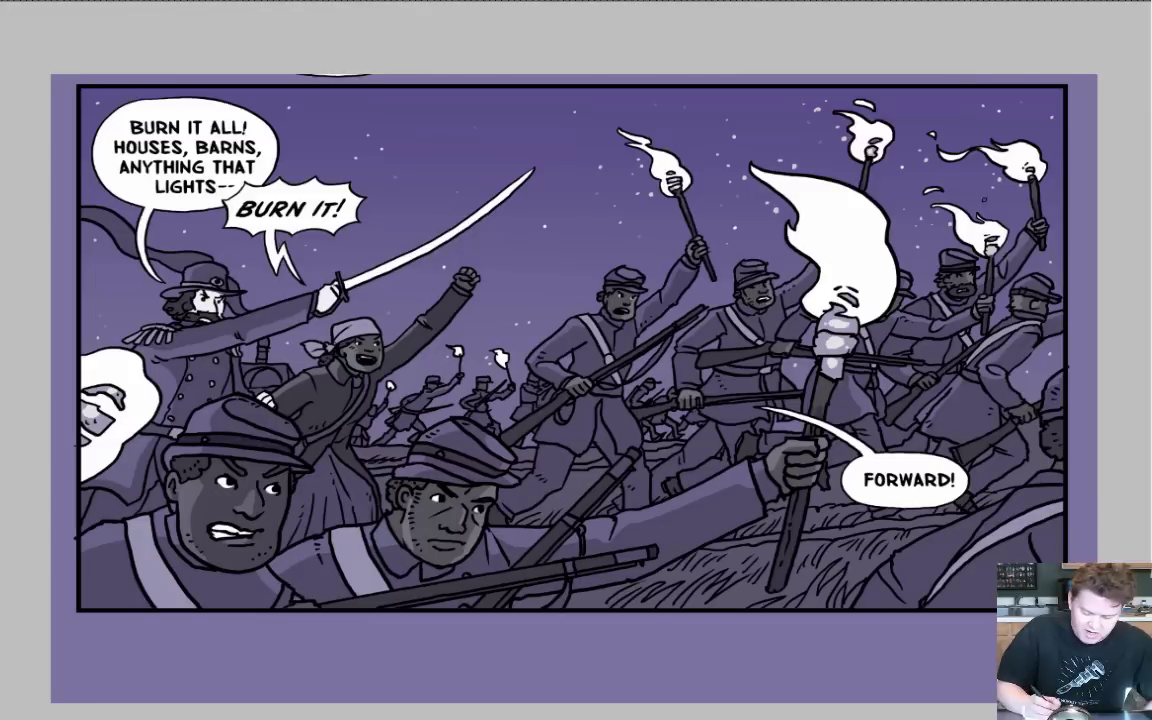
Step: On the book cover, draw two white arrows at the black-and-yellow flag and ring the HAZARDOUS TALES banner
key("ctrl+a")
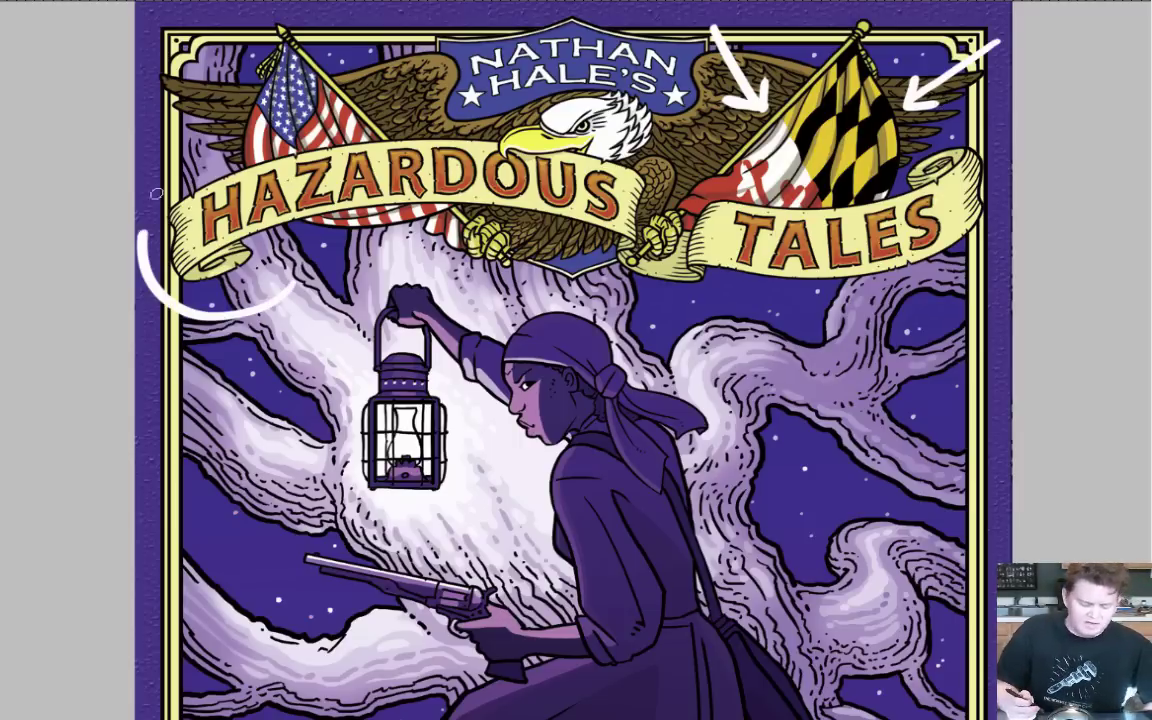
mouse_move(1024, 214)
left_mouse_down()
mouse_move(638, 307)
mouse_move(346, 268)
left_mouse_up()
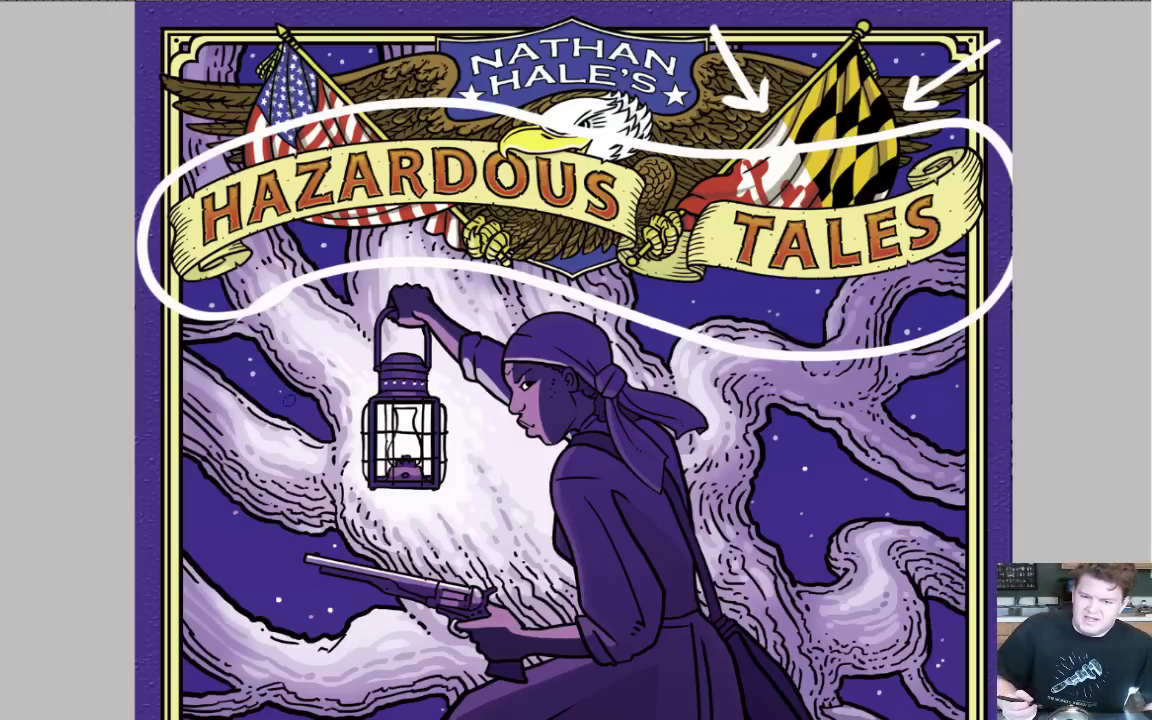
Step: Draw white arrows into three dark sky gaps between the tree branches on the cover and circle each gap
mouse_move(145, 401)
left_mouse_down()
mouse_move(290, 402)
mouse_move(272, 428)
left_mouse_up()
left_click_drag(965, 520, 797, 494)
left_click_drag(840, 478, 830, 518)
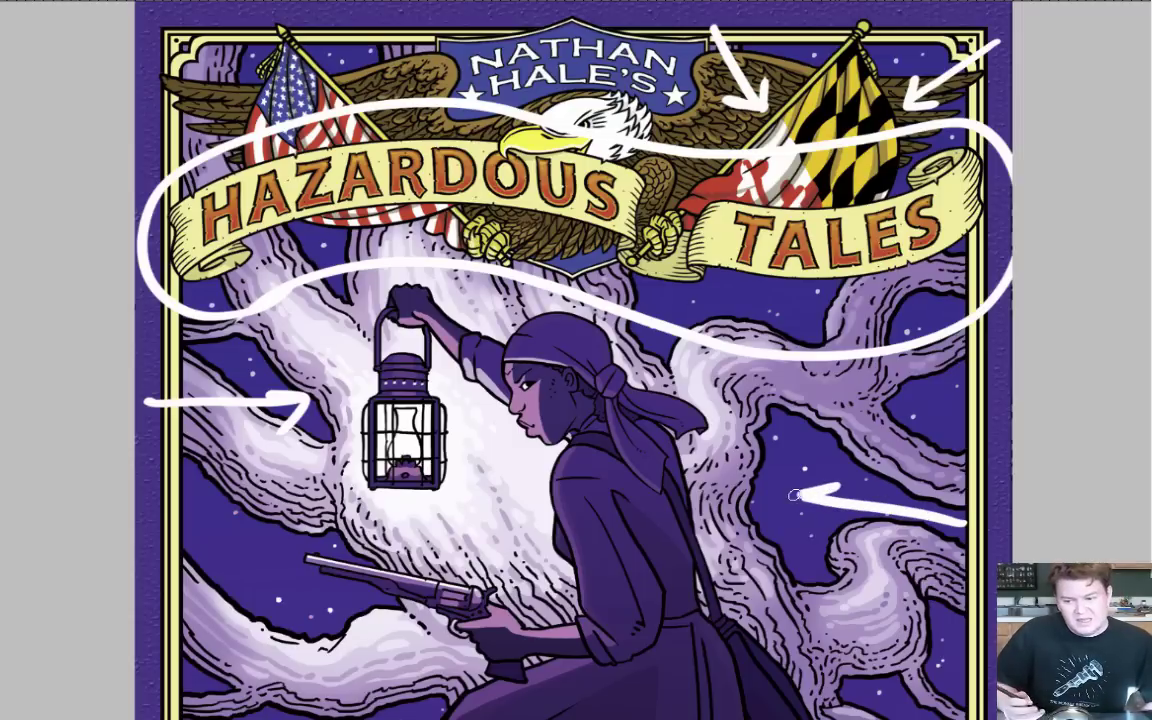
left_click_drag(155, 606, 278, 568)
left_click_drag(278, 568, 256, 572)
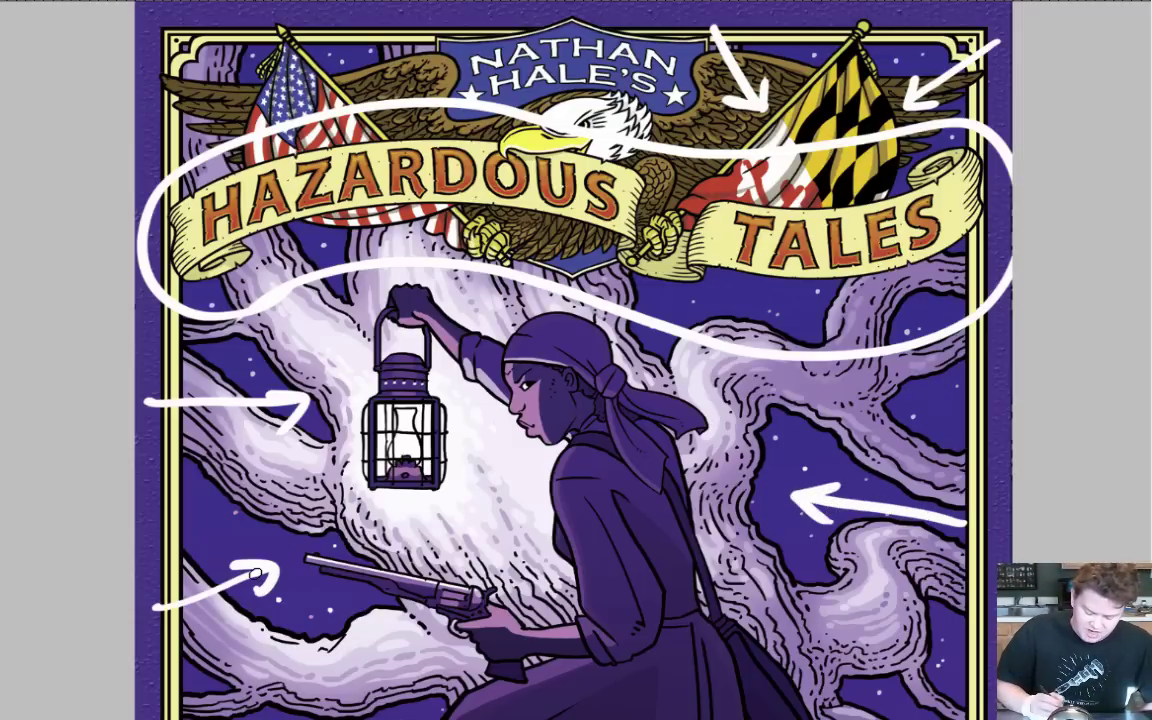
mouse_move(815, 432)
left_mouse_down()
mouse_move(770, 545)
mouse_move(815, 432)
left_mouse_up()
left_click_drag(265, 532, 300, 540)
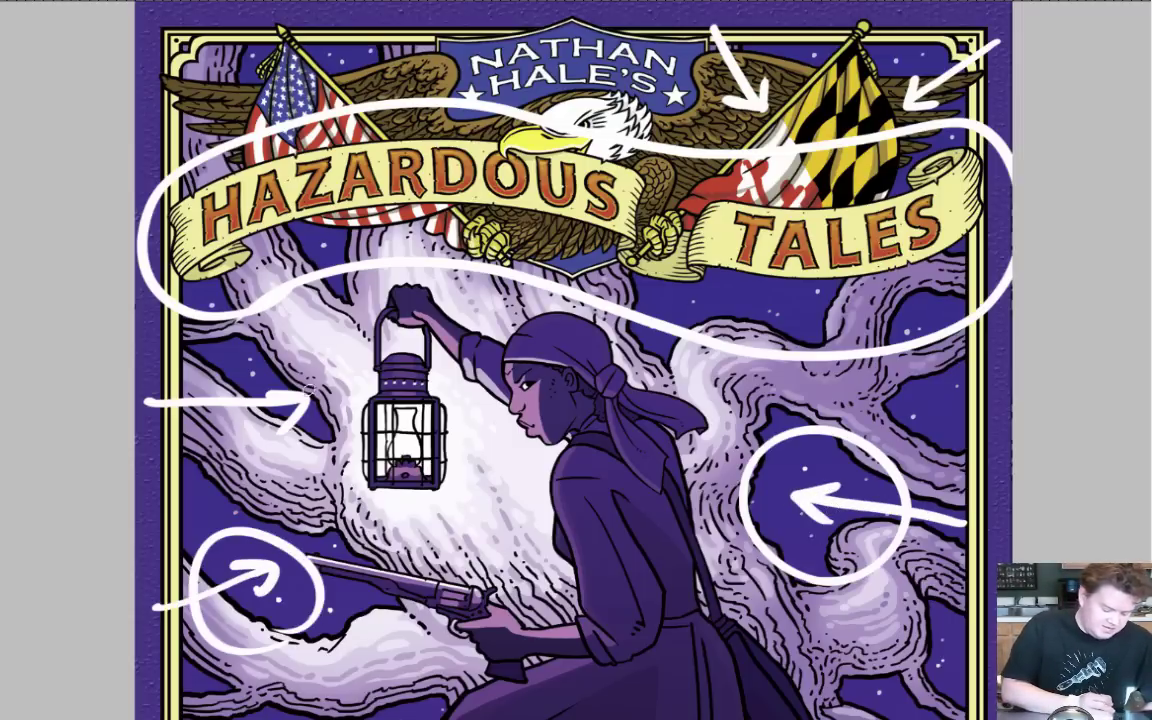
left_click_drag(278, 352, 243, 405)
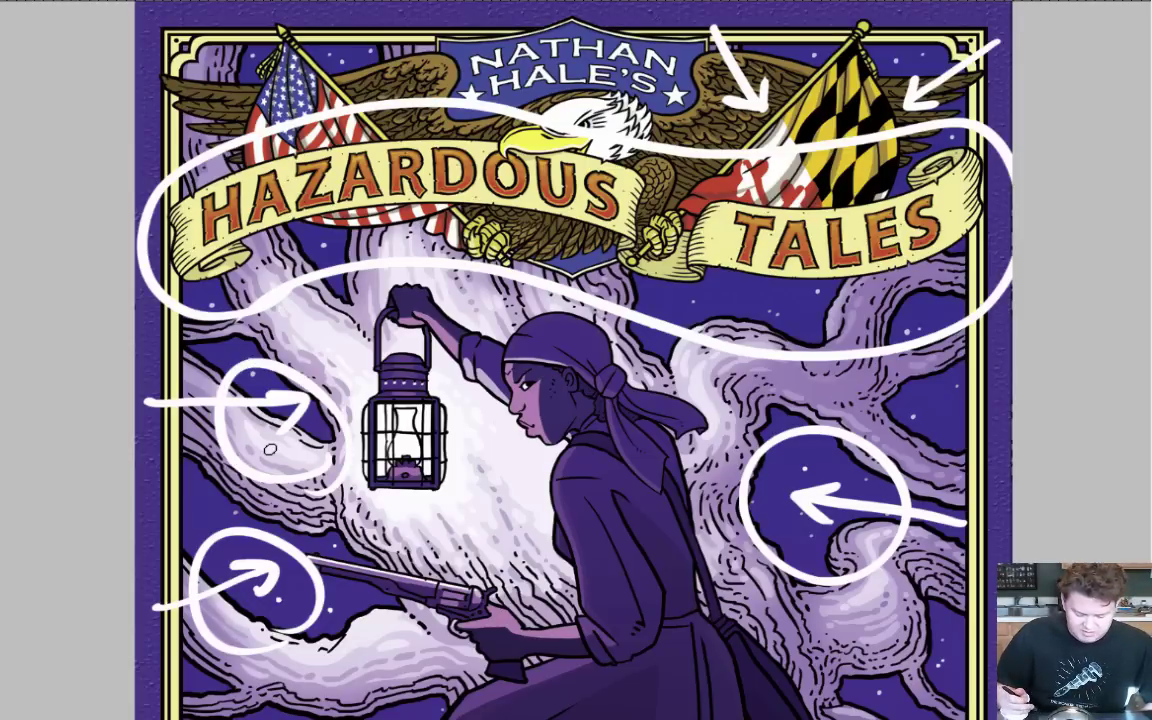